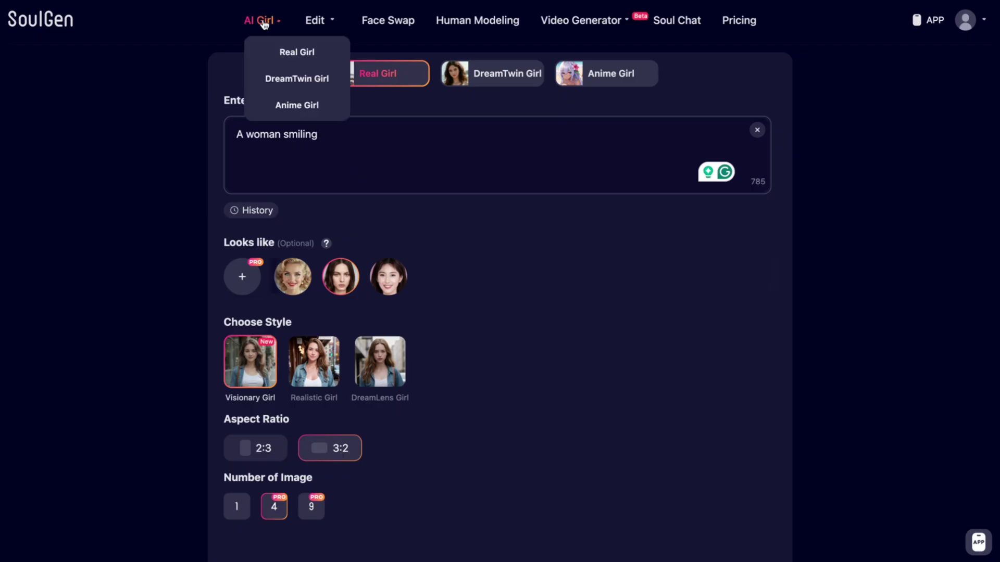
Step: Load the Superman portrait from Recently used into the Remove Object editor
{"action": "mouse_move", "coordinate": [315, 30]}
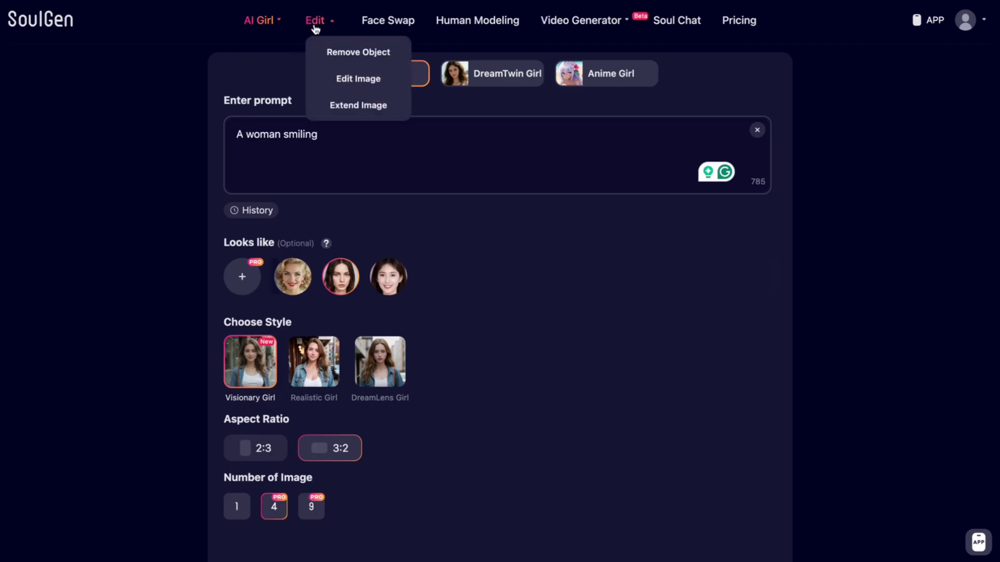
{"action": "left_click", "coordinate": [334, 51]}
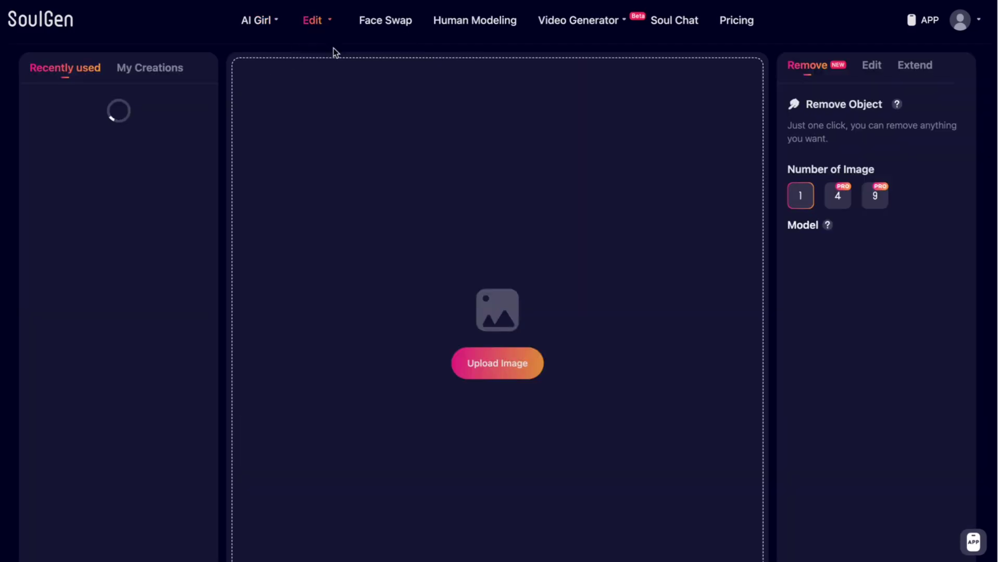
{"action": "left_click", "coordinate": [165, 70]}
{"action": "left_click", "coordinate": [73, 71]}
{"action": "left_click", "coordinate": [51, 121]}
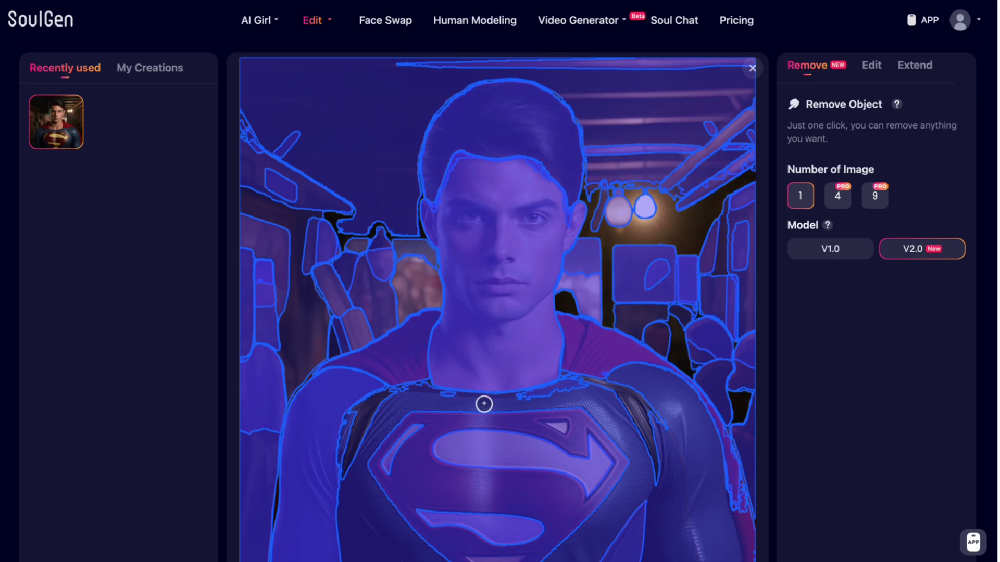
Step: Select the S emblem on the chest and remove it
{"action": "left_click", "coordinate": [443, 473]}
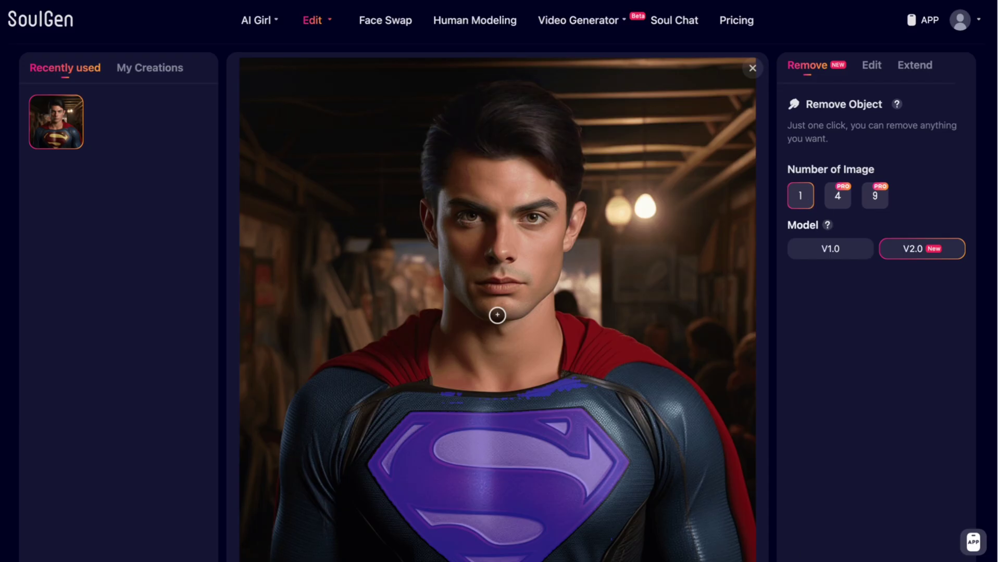
{"action": "left_click", "coordinate": [418, 369]}
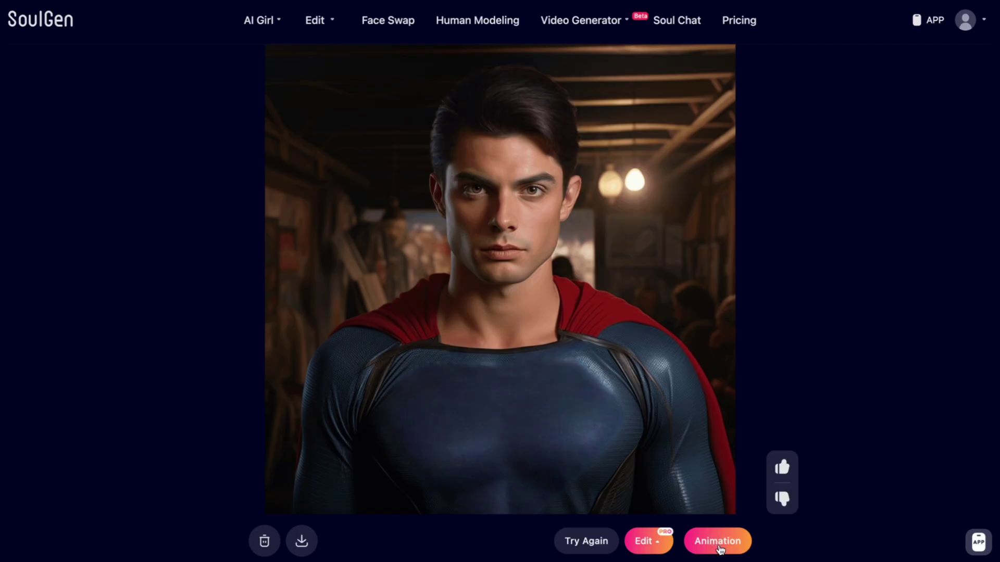
{"action": "mouse_move", "coordinate": [314, 26]}
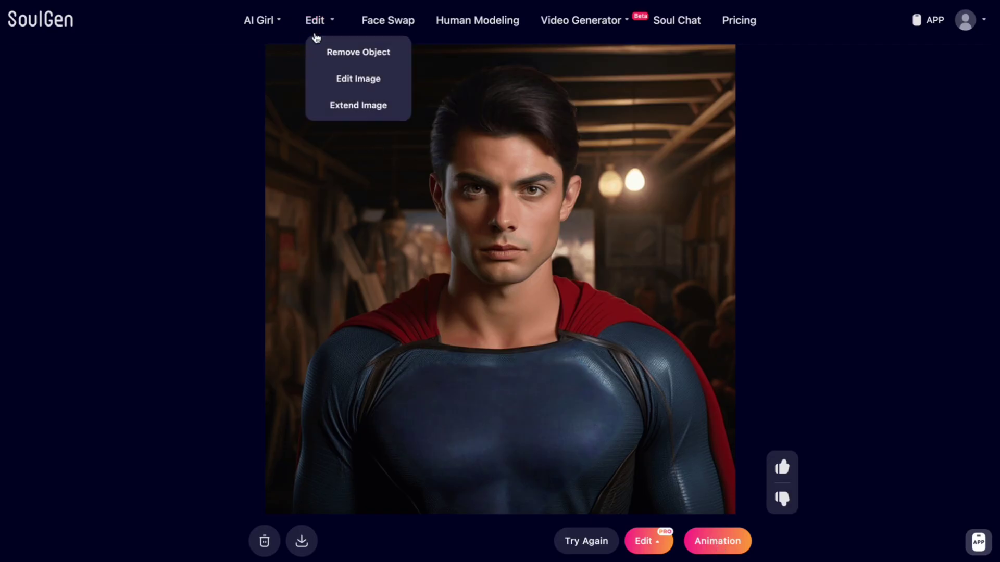
Step: In Extend mode, load the first demo portrait, then shrink and centre it on the canvas
{"action": "left_click", "coordinate": [335, 79]}
{"action": "left_click", "coordinate": [916, 66]}
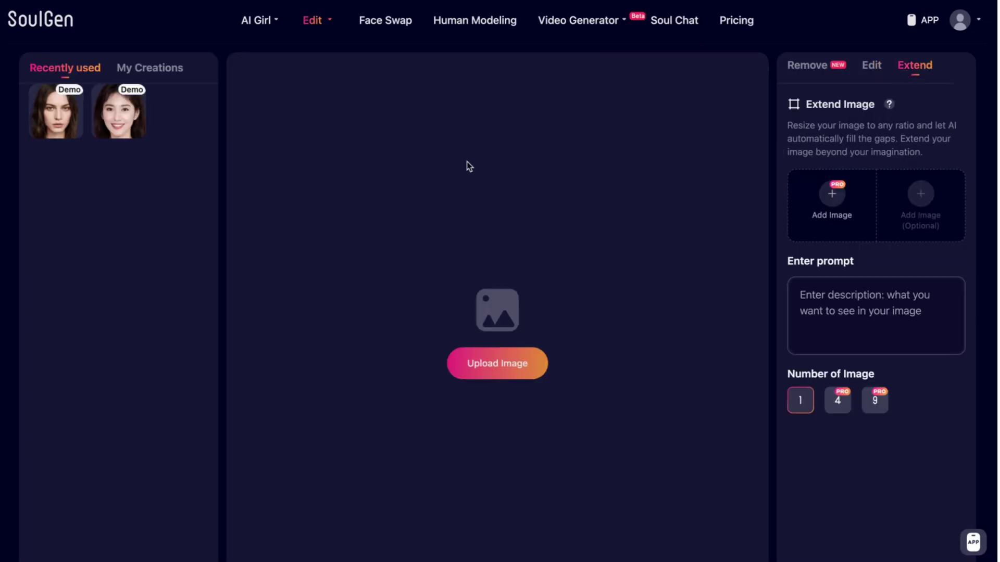
{"action": "left_click", "coordinate": [58, 124]}
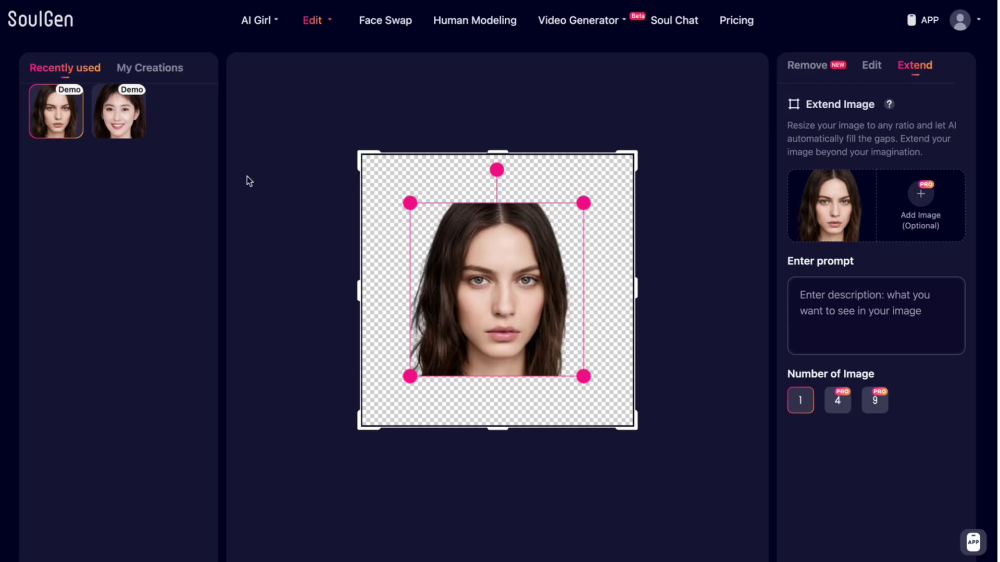
{"action": "left_click_drag", "start_coordinate": [477, 305], "coordinate": [477, 312]}
{"action": "left_click_drag", "start_coordinate": [573, 373], "coordinate": [560, 353]}
{"action": "left_click_drag", "start_coordinate": [514, 324], "coordinate": [501, 292]}
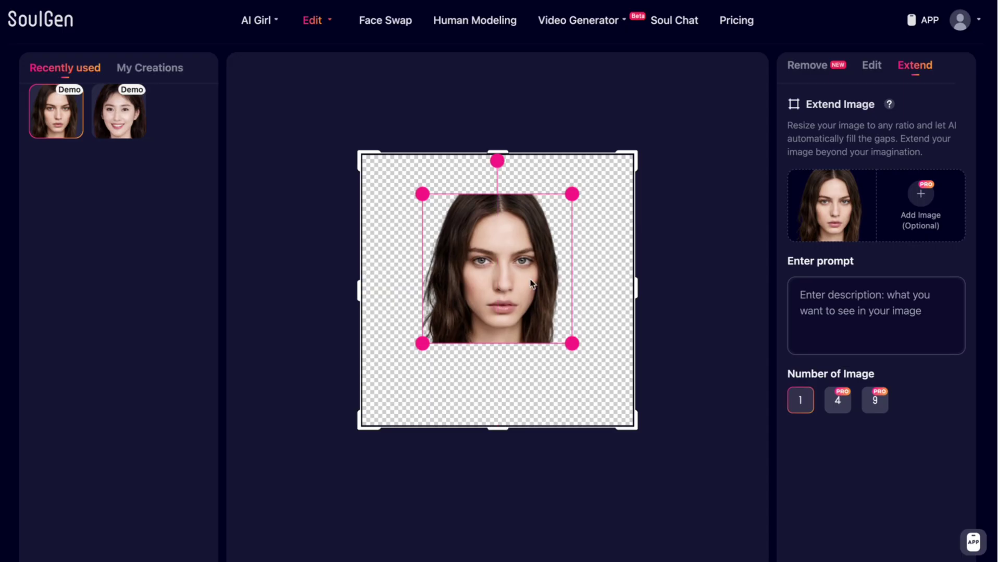
Step: Describe the extension as a woman in a park and request four images
{"action": "left_click", "coordinate": [837, 299]}
{"action": "type", "text": "A woman  in a park"}
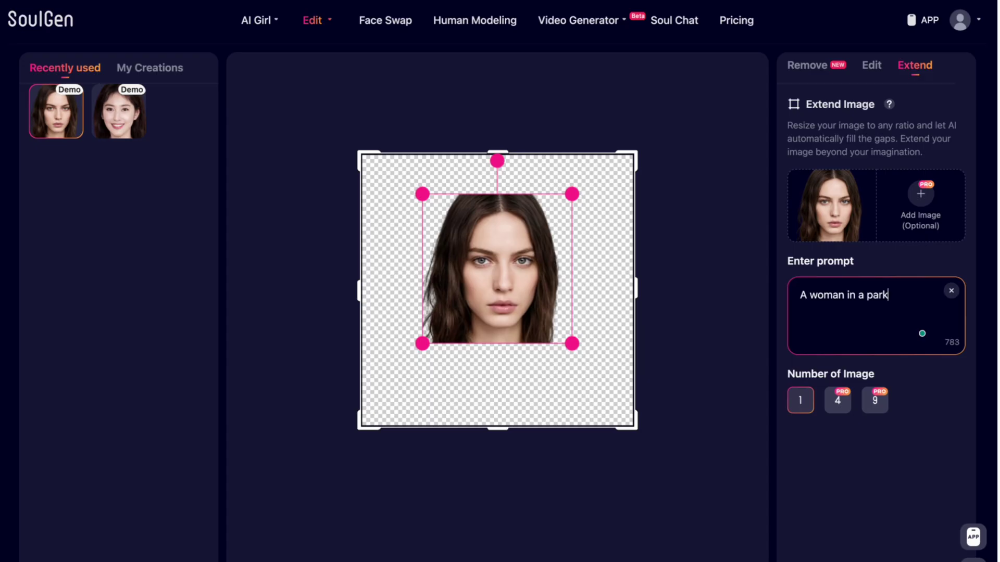
{"action": "left_click", "coordinate": [849, 476]}
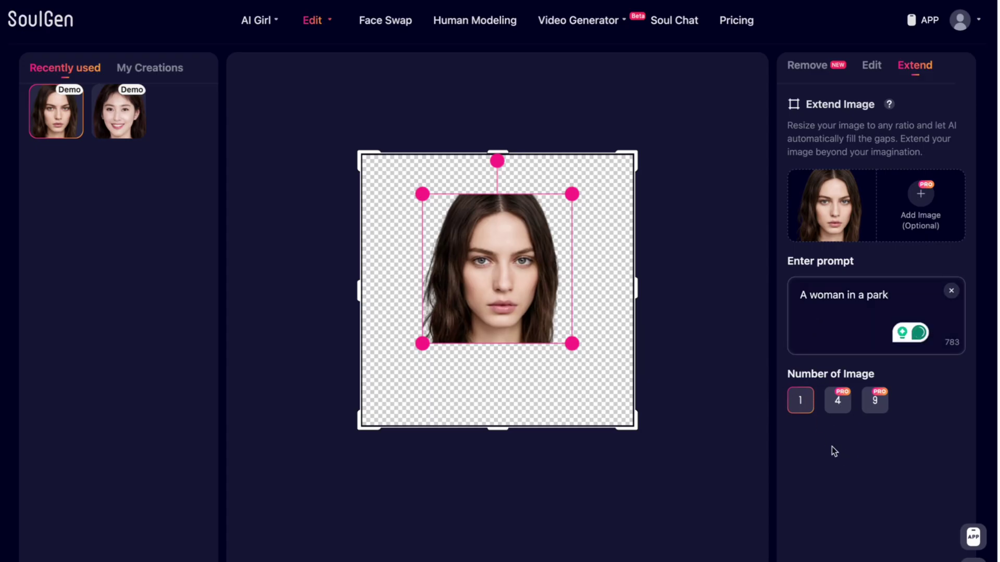
{"action": "left_click", "coordinate": [838, 402]}
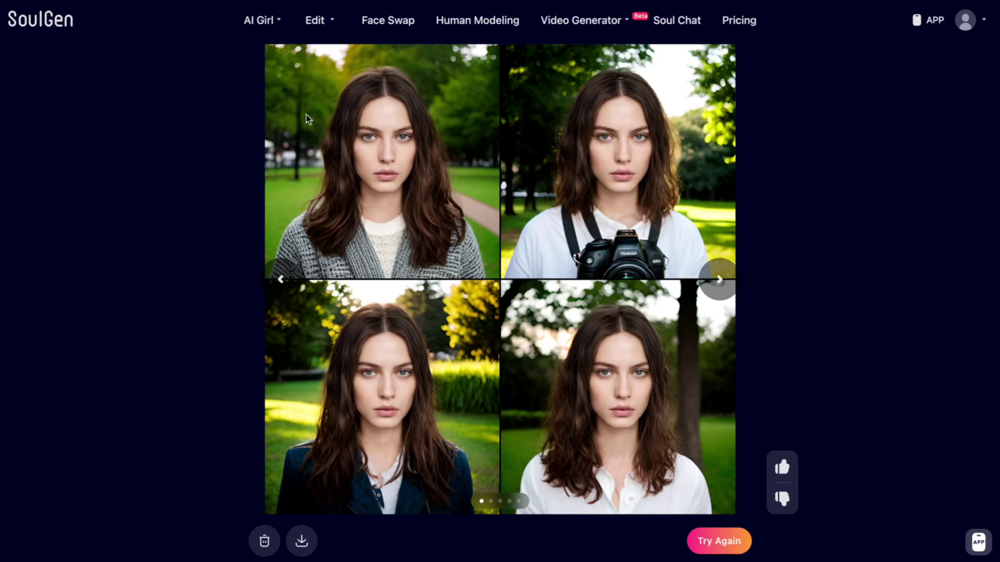
Step: Browse the four extended park portraits one at a time
{"action": "left_click", "coordinate": [720, 280]}
{"action": "left_click", "coordinate": [721, 280]}
{"action": "left_click", "coordinate": [721, 280]}
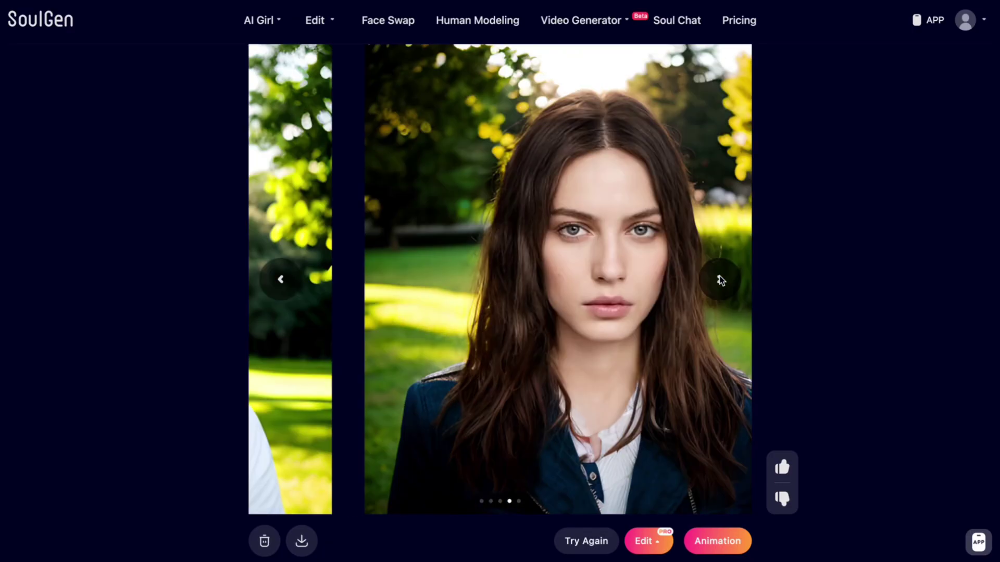
{"action": "left_click", "coordinate": [721, 280]}
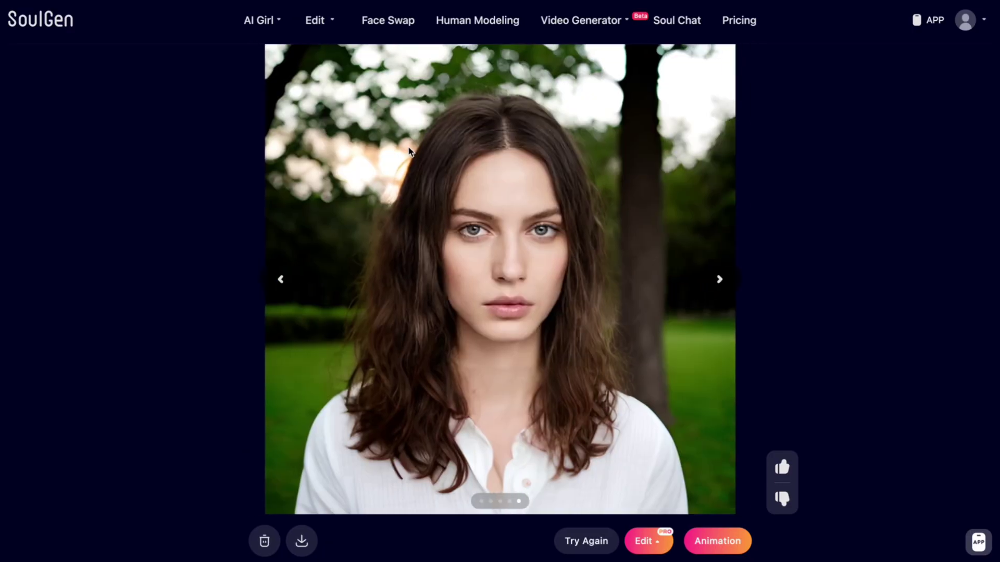
{"action": "mouse_move", "coordinate": [311, 23]}
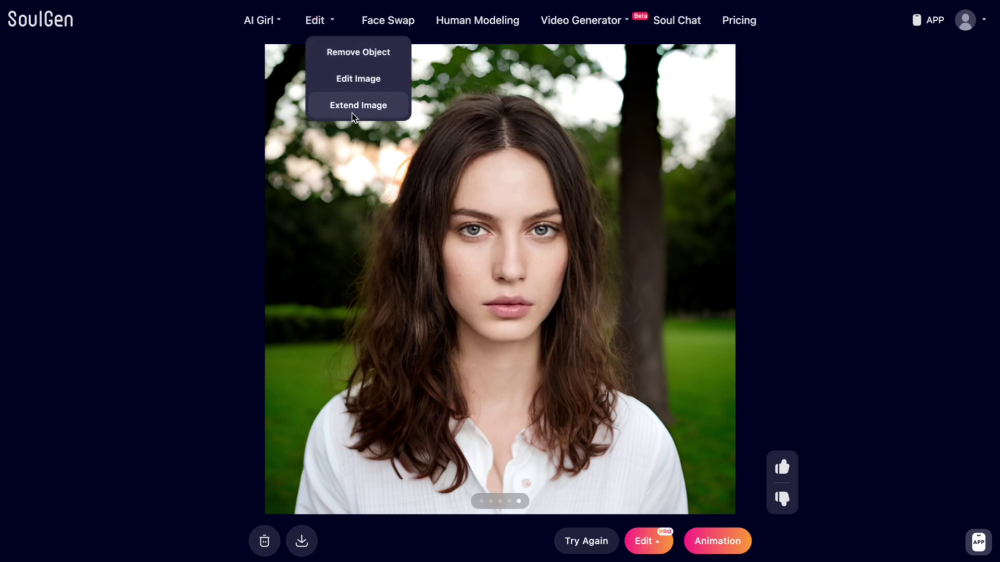
Step: Load the braided-hair demo video in Face Swap and pick the dark-haired replacement face
{"action": "left_click", "coordinate": [380, 22]}
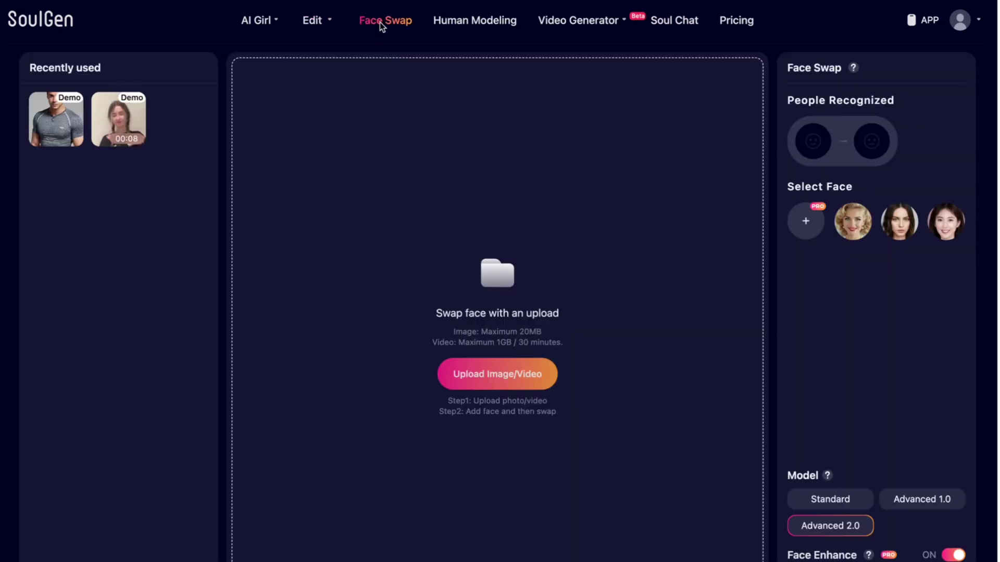
{"action": "left_click", "coordinate": [119, 119]}
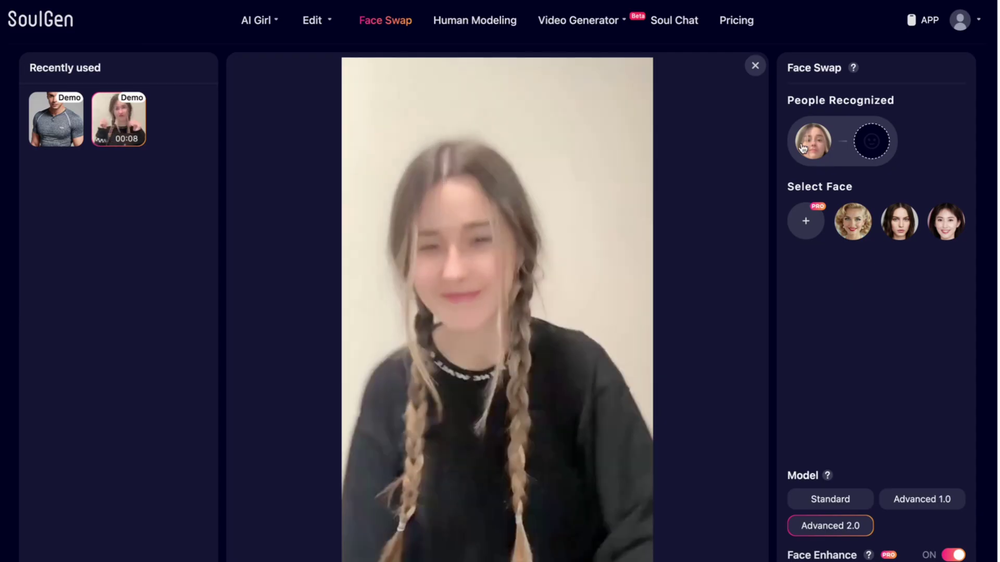
{"action": "left_click", "coordinate": [898, 223]}
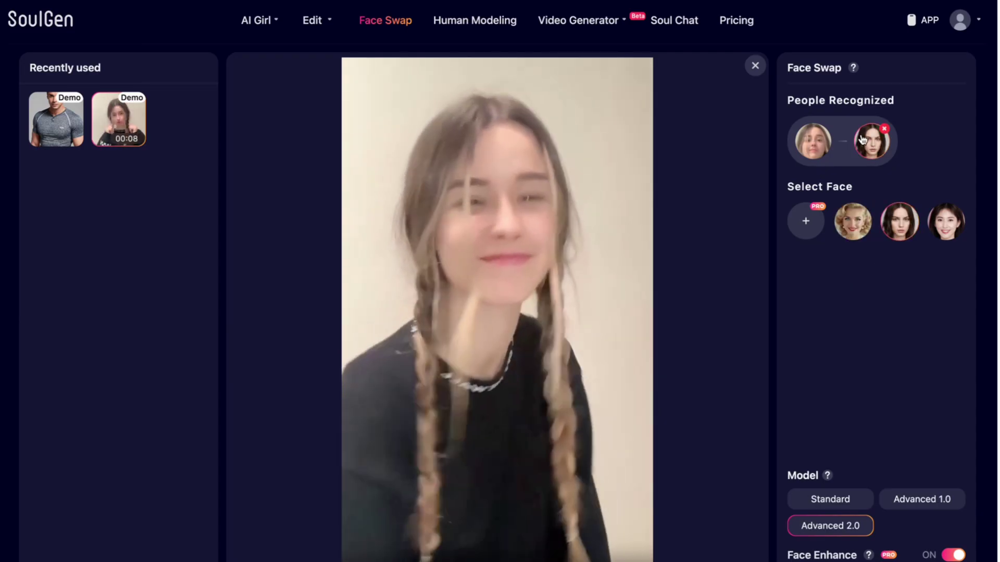
{"action": "scroll", "coordinate": [866, 375], "scroll_direction": "down", "scroll_amount": 1}
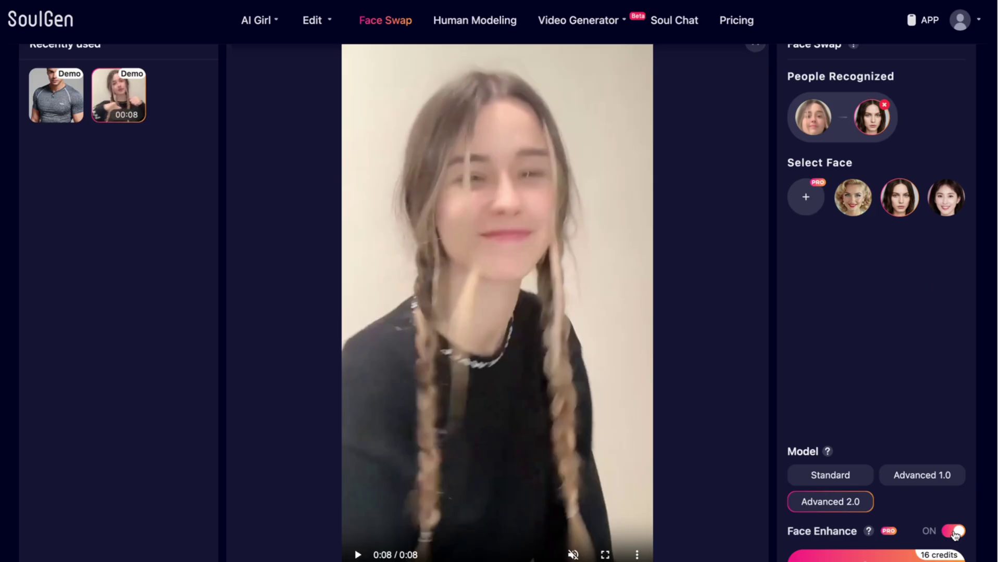
{"action": "scroll", "coordinate": [882, 391], "scroll_direction": "up", "scroll_amount": 1}
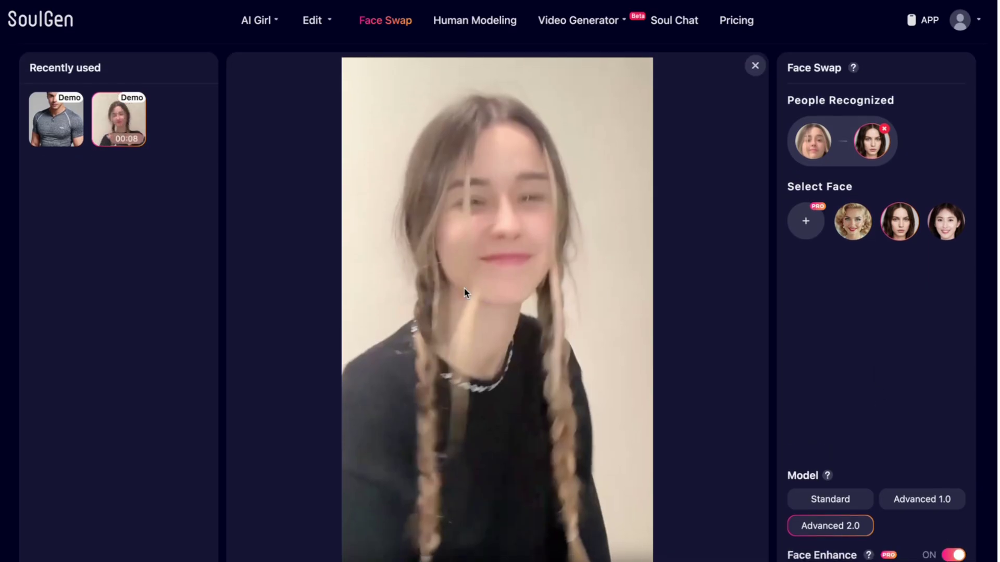
Step: In Human Modeling, use the sample portrait as reference face with a 3:2 aspect ratio
{"action": "left_click", "coordinate": [467, 27]}
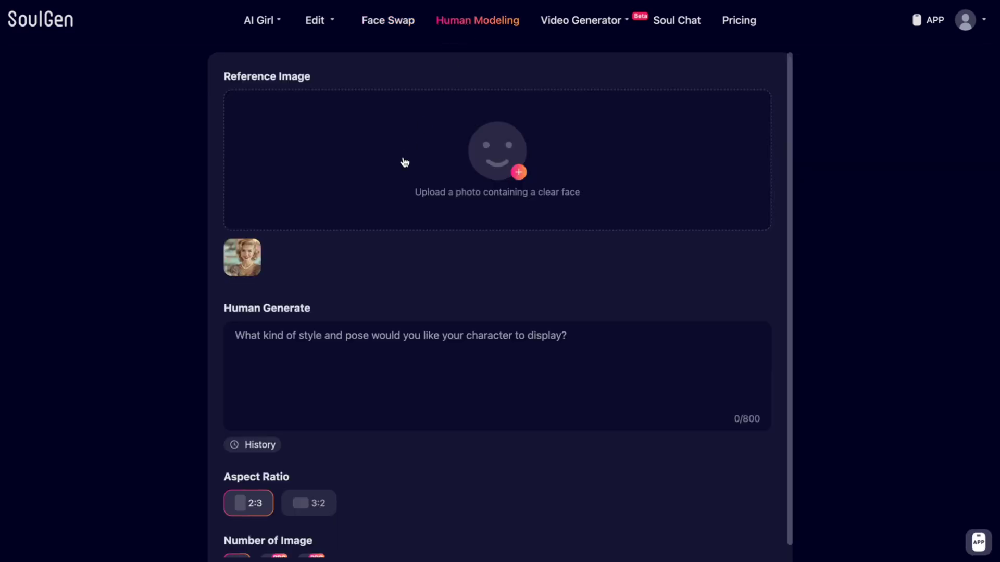
{"action": "left_click", "coordinate": [239, 269]}
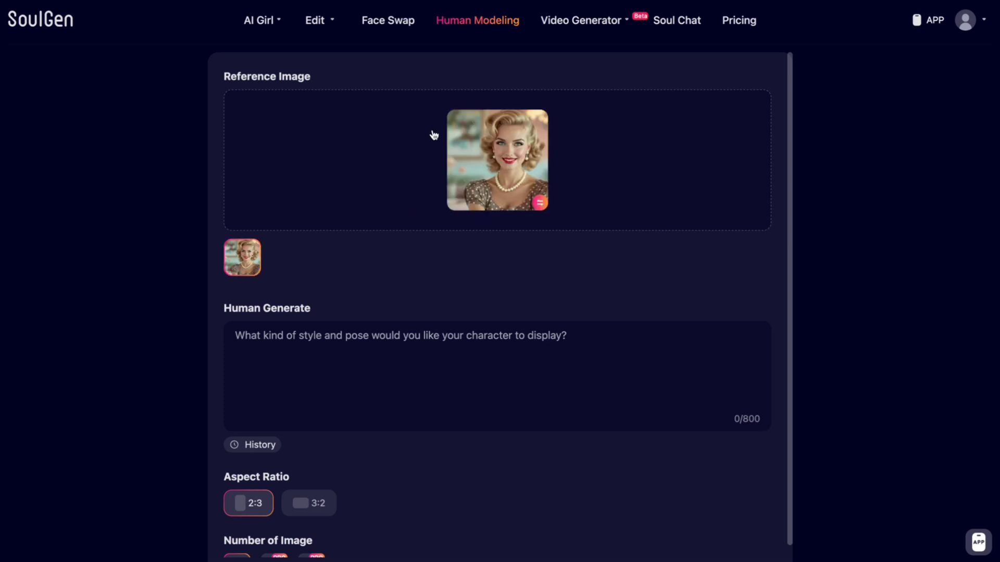
{"action": "left_click", "coordinate": [354, 360]}
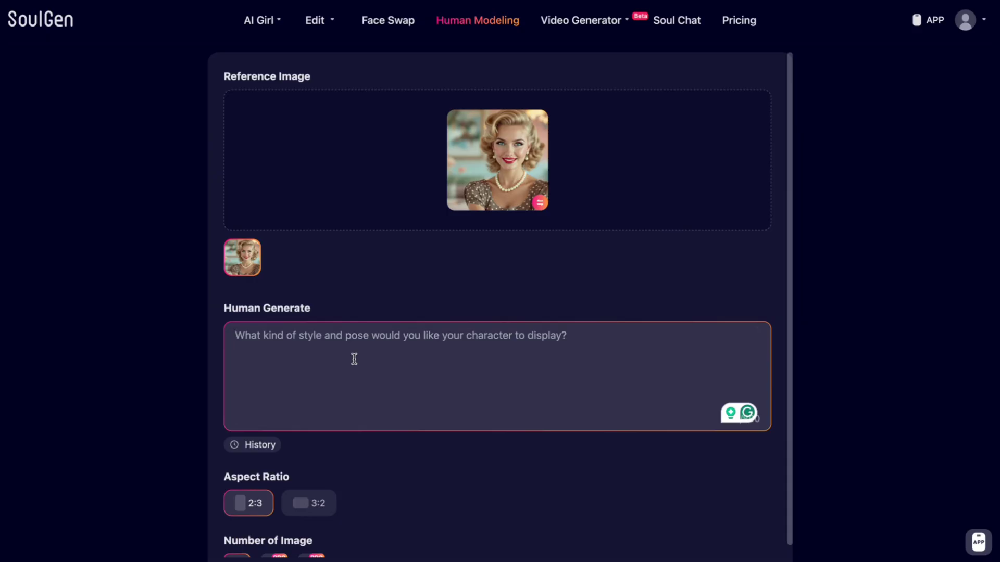
{"action": "left_click", "coordinate": [308, 514]}
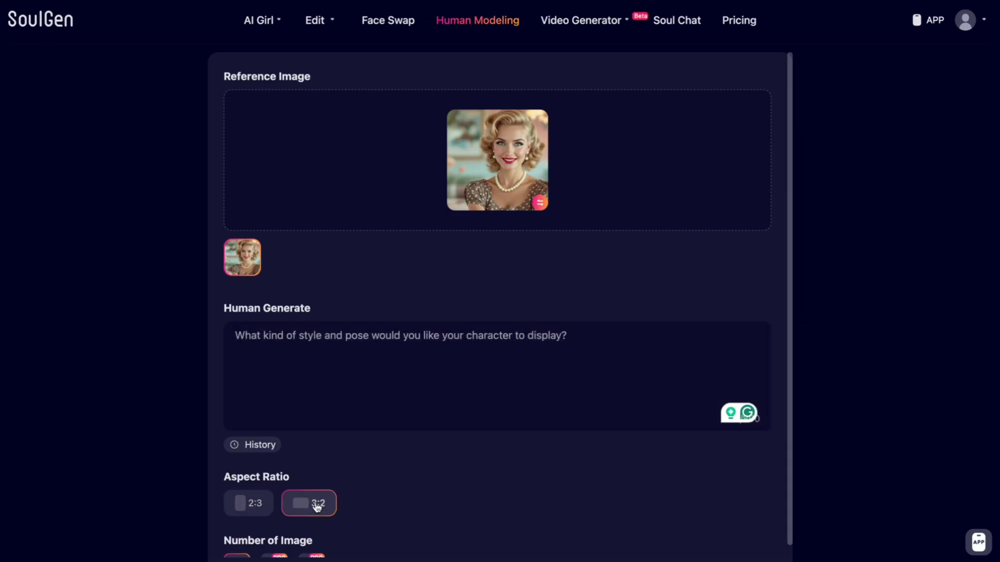
Step: Enter the prompt 'A woman is walking in a pa' and request four images
{"action": "left_click", "coordinate": [366, 362]}
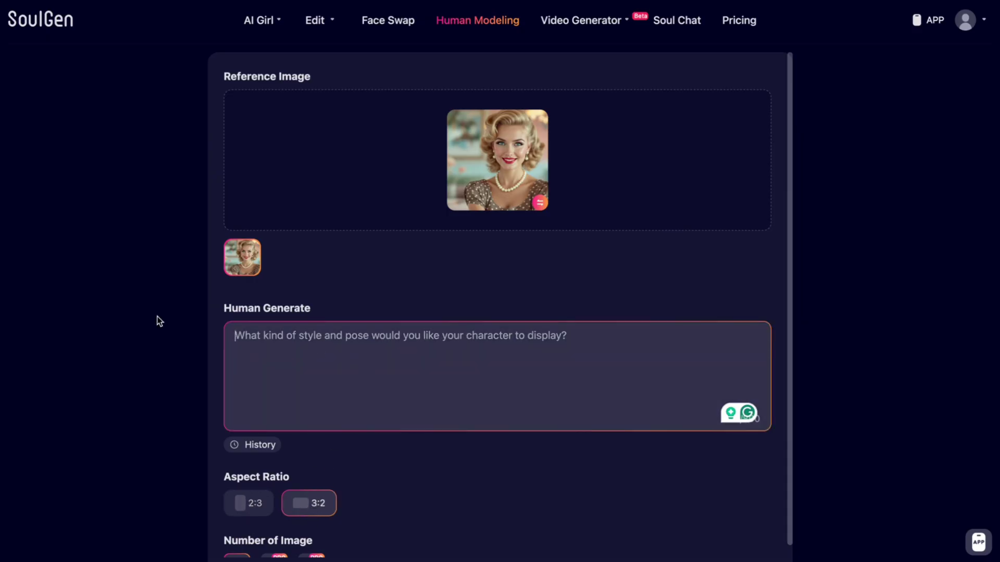
{"action": "type", "text": "A woman is walk"}
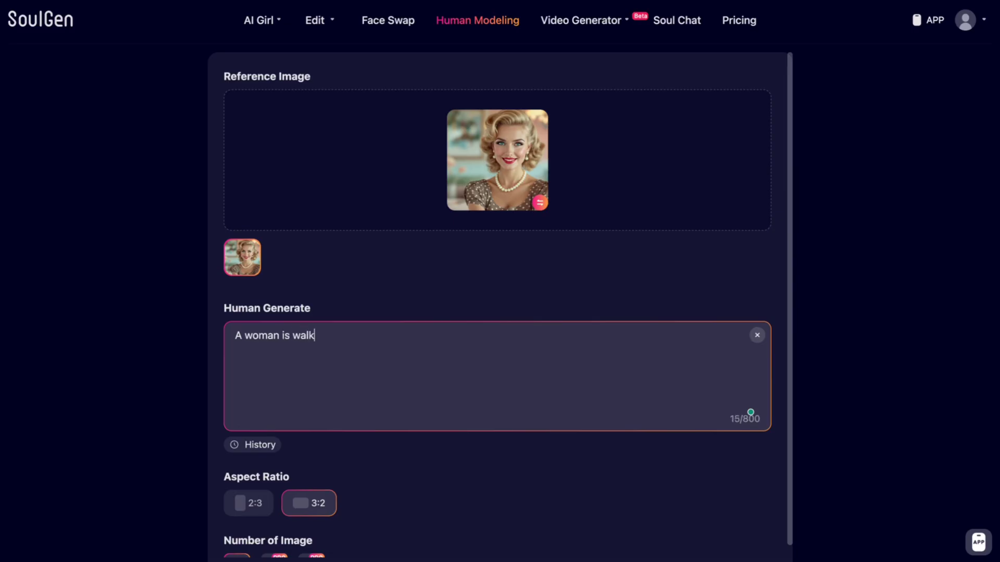
{"action": "type", "text": "ing in a park"}
{"action": "left_click", "coordinate": [334, 258]}
{"action": "scroll", "coordinate": [401, 279], "scroll_direction": "down", "scroll_amount": 2}
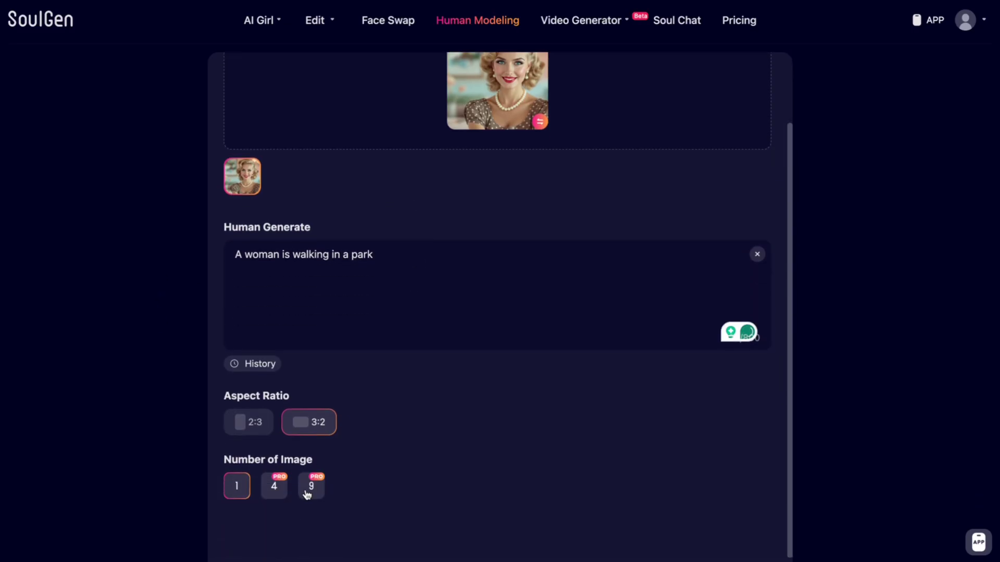
{"action": "left_click", "coordinate": [281, 496]}
{"action": "scroll", "coordinate": [468, 497], "scroll_direction": "up", "scroll_amount": 2}
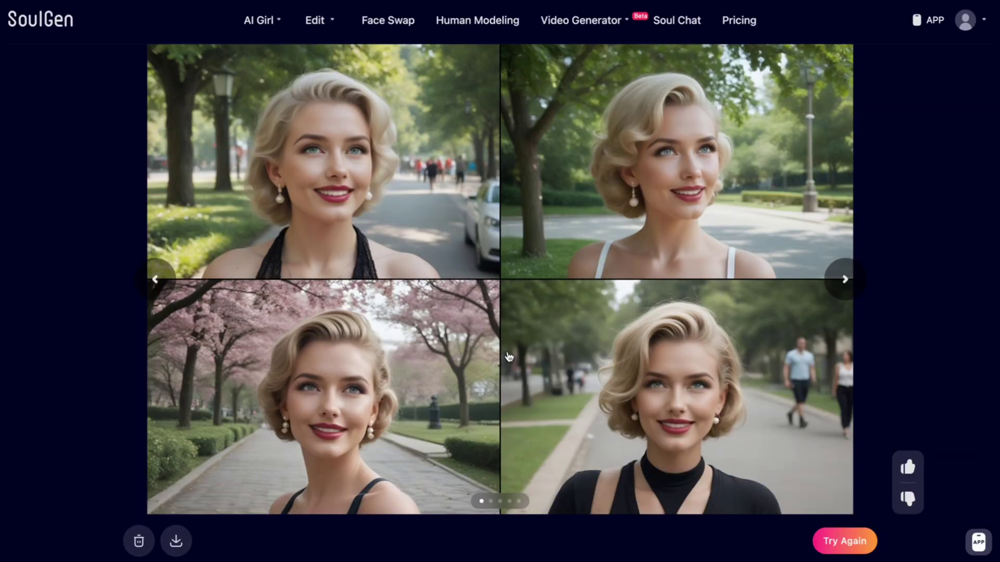
Step: Step through the four generated images, return to the overview, then go to Image to Video
{"action": "left_click", "coordinate": [844, 281]}
{"action": "left_click", "coordinate": [845, 281]}
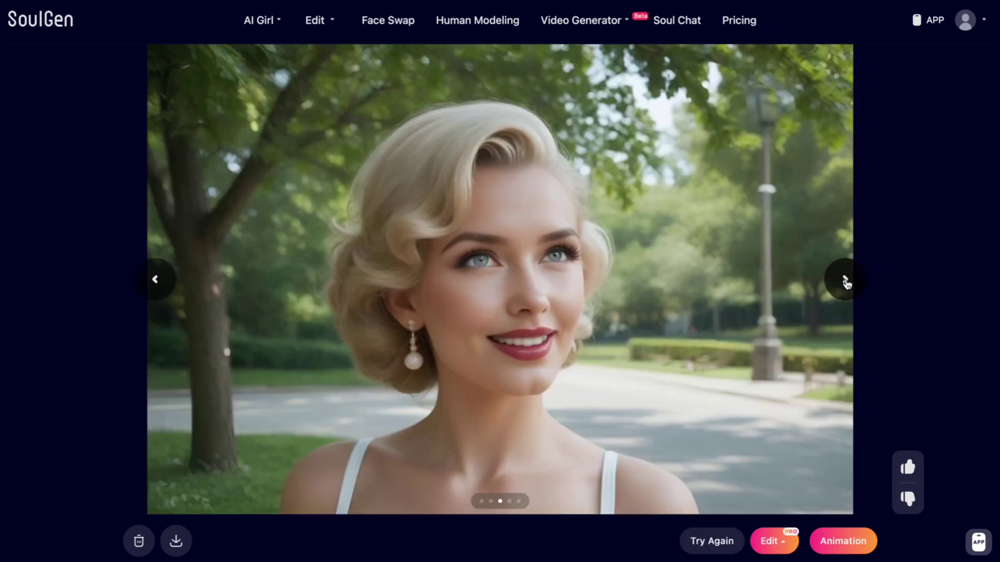
{"action": "left_click", "coordinate": [844, 281]}
{"action": "left_click", "coordinate": [844, 281]}
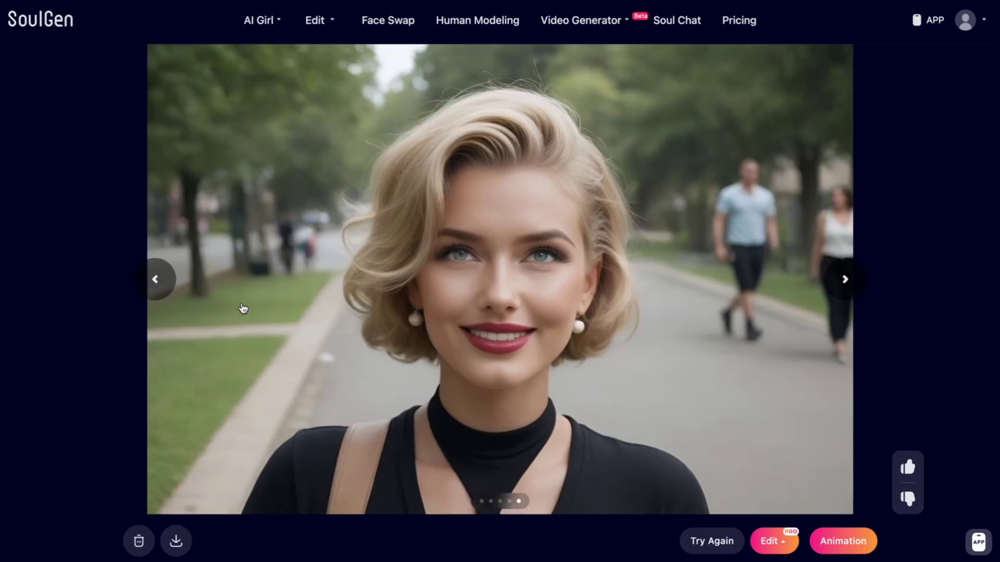
{"action": "left_click", "coordinate": [158, 280]}
{"action": "left_click", "coordinate": [158, 280]}
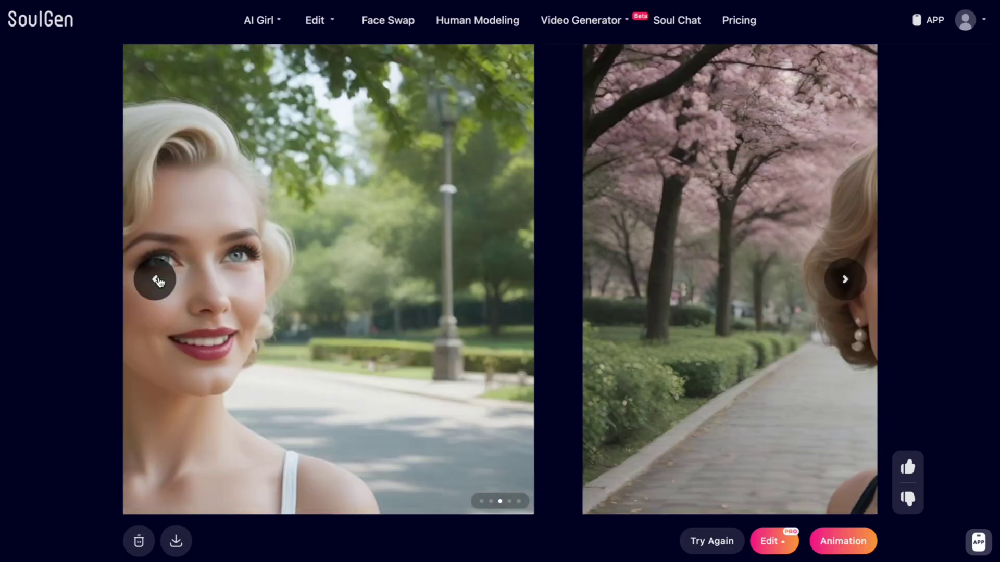
{"action": "left_click", "coordinate": [157, 280]}
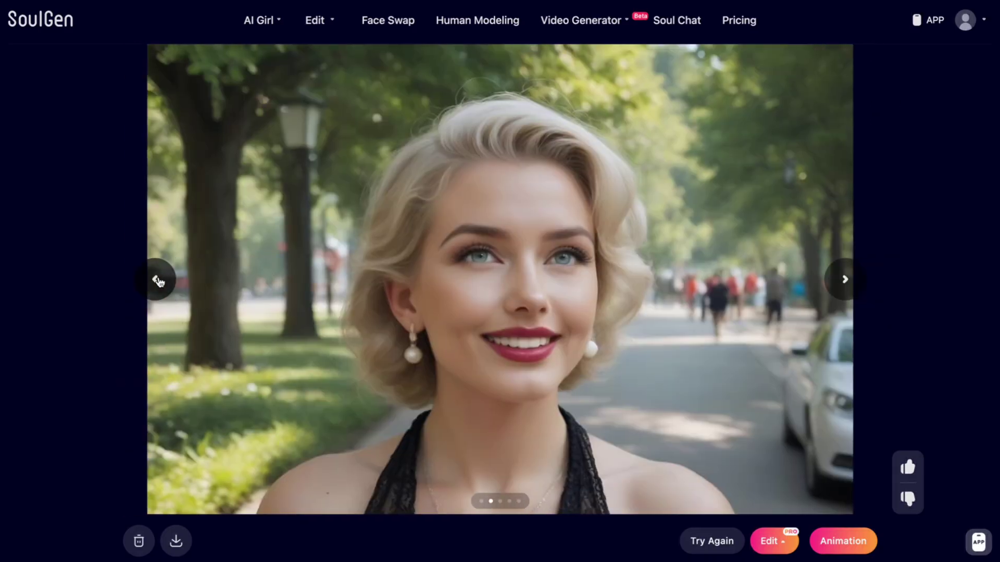
{"action": "left_click", "coordinate": [169, 288]}
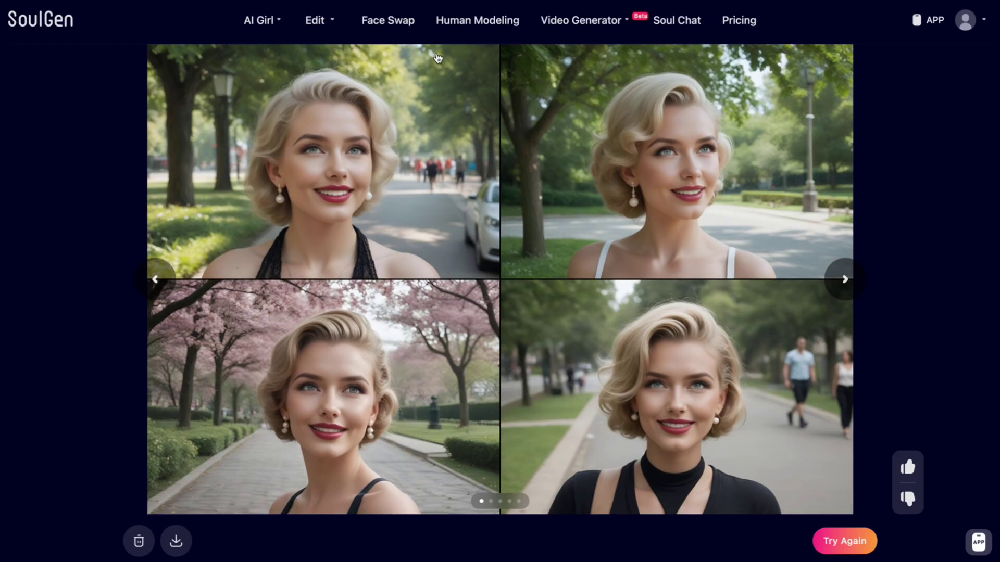
{"action": "left_click", "coordinate": [578, 24]}
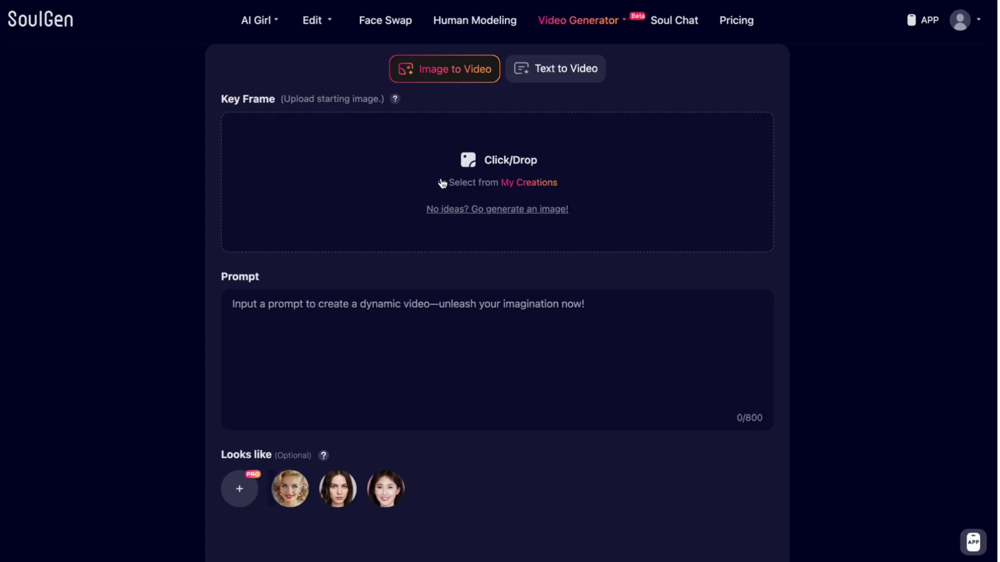
Step: Set the third top-row portrait from My Creations as the key frame
{"action": "left_click", "coordinate": [538, 186]}
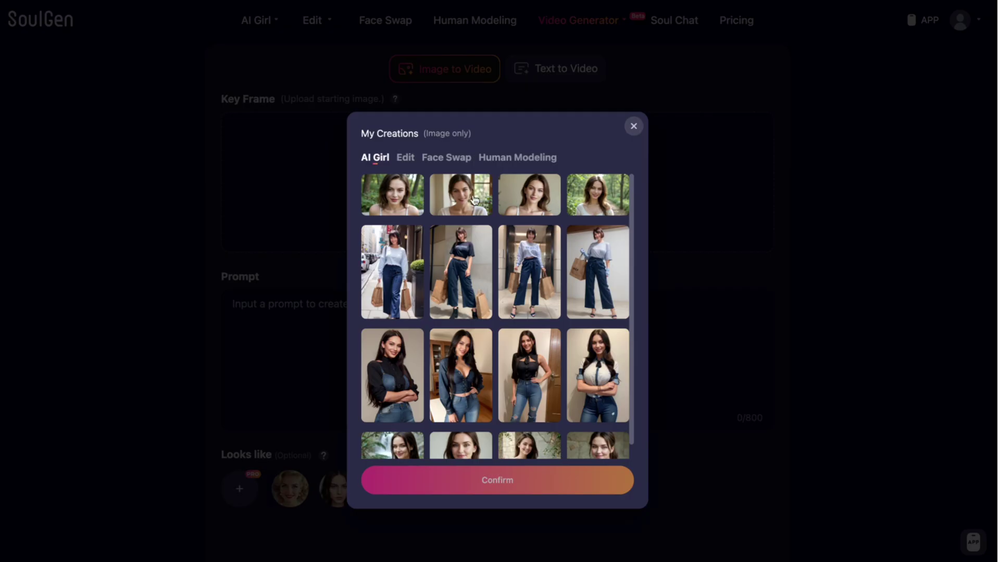
{"action": "left_click", "coordinate": [529, 202]}
{"action": "left_click", "coordinate": [505, 477]}
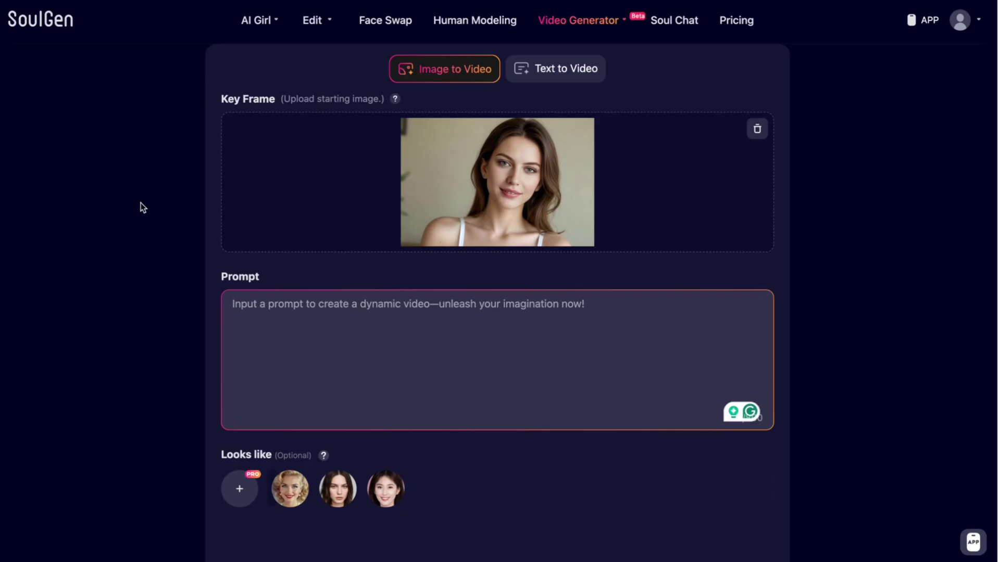
Step: Enter the prompt 'A woman is talking and looking straight' and choose the second reference face
{"action": "type", "text": "A woman is talking and looking straight"}
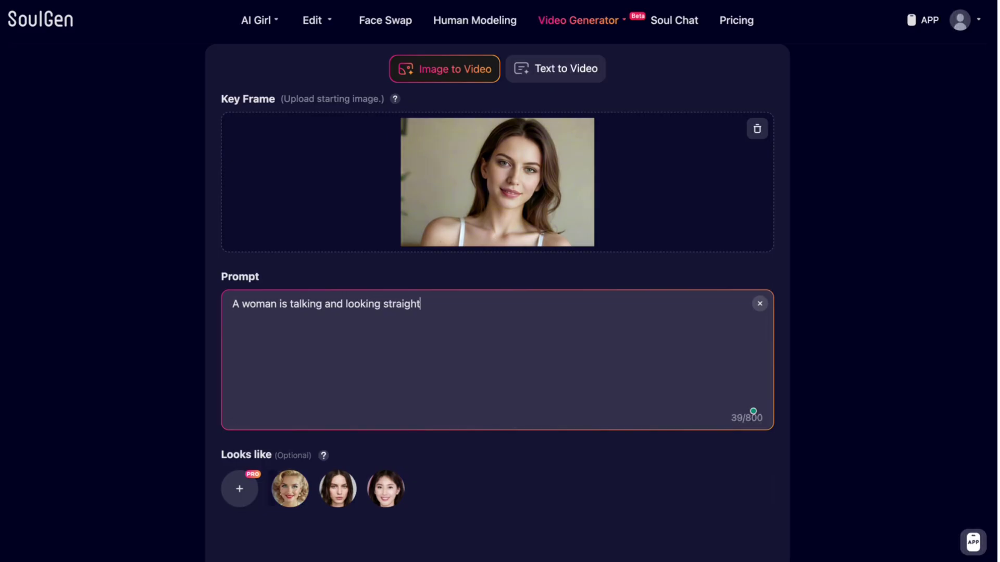
{"action": "left_click", "coordinate": [141, 242]}
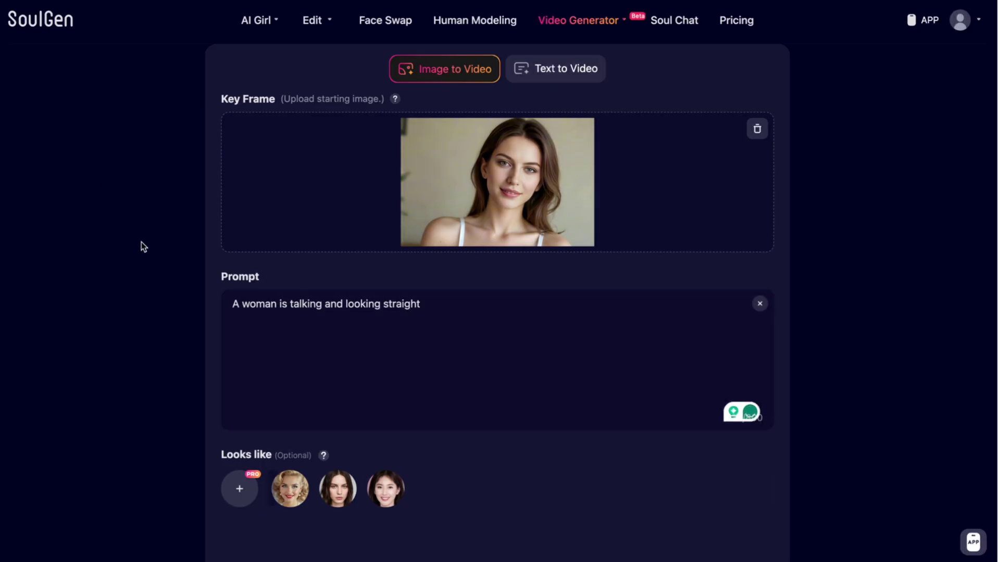
{"action": "left_click", "coordinate": [331, 490]}
Step: On the Text to Video tab, try Tag Mode and scroll through its tag options
{"action": "left_click", "coordinate": [555, 73]}
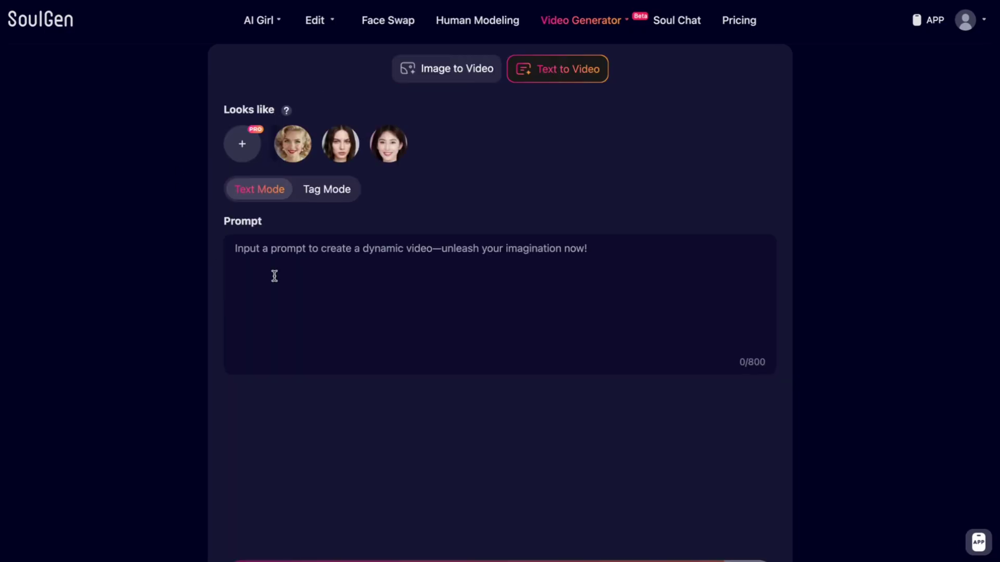
{"action": "left_click", "coordinate": [344, 295]}
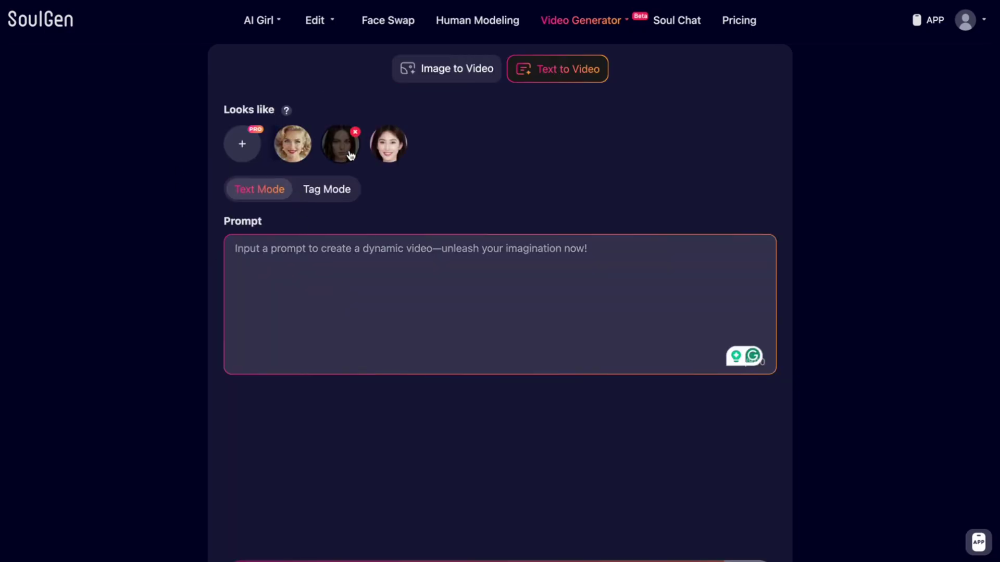
{"action": "left_click", "coordinate": [332, 193]}
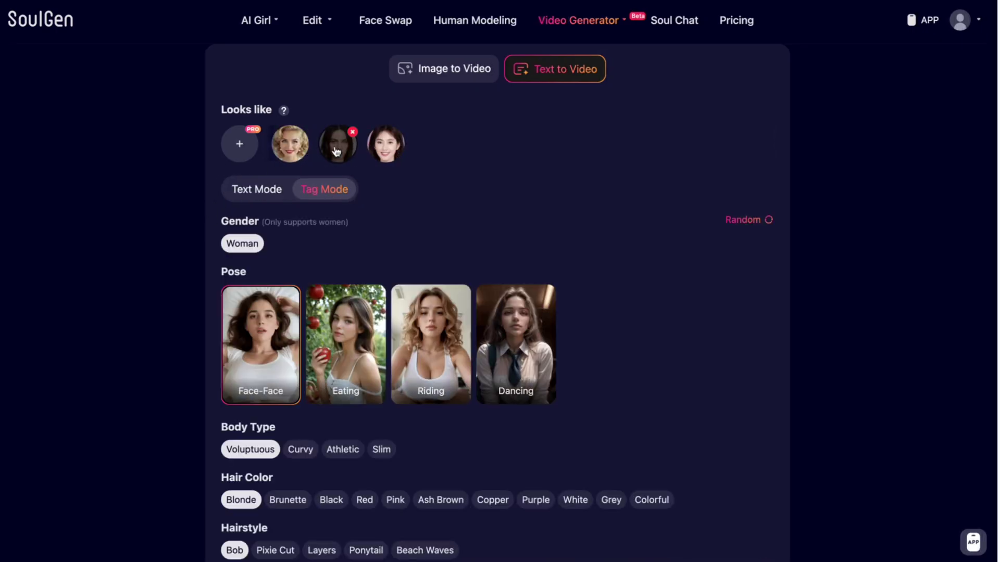
{"action": "scroll", "coordinate": [331, 152], "scroll_direction": "down", "scroll_amount": 1}
{"action": "scroll", "coordinate": [341, 221], "scroll_direction": "down", "scroll_amount": 2}
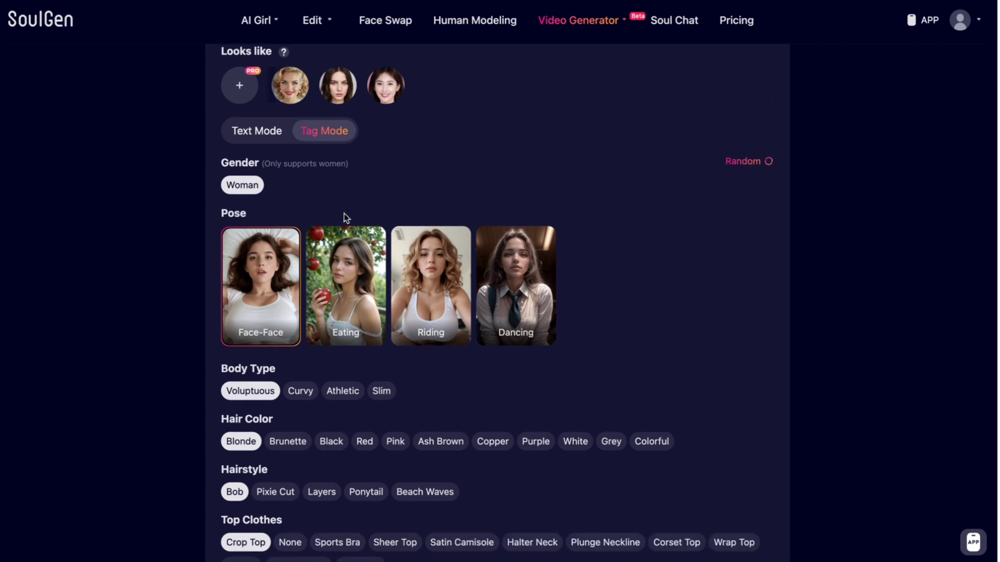
{"action": "scroll", "coordinate": [344, 214], "scroll_direction": "down", "scroll_amount": 2}
{"action": "scroll", "coordinate": [271, 281], "scroll_direction": "down", "scroll_amount": 1}
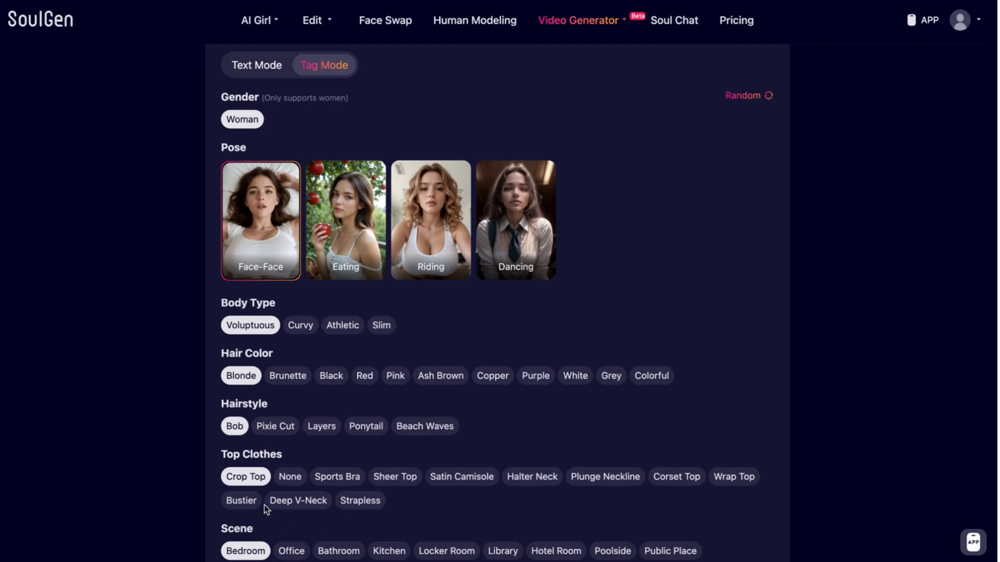
{"action": "scroll", "coordinate": [320, 422], "scroll_direction": "up", "scroll_amount": 6}
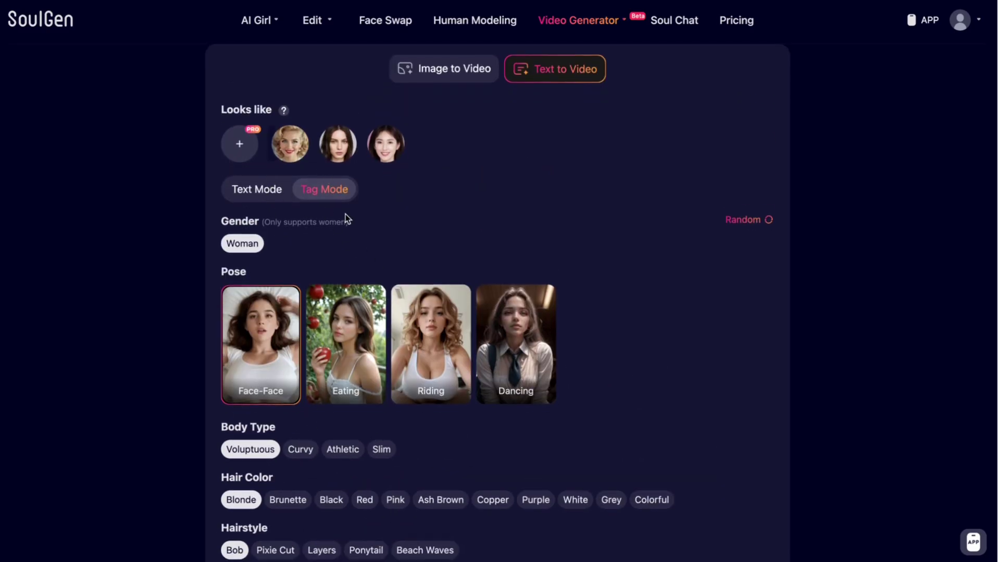
Step: Return to Text Mode, leaving the prompt empty at 0/800
{"action": "left_click", "coordinate": [246, 196]}
{"action": "left_click", "coordinate": [343, 288]}
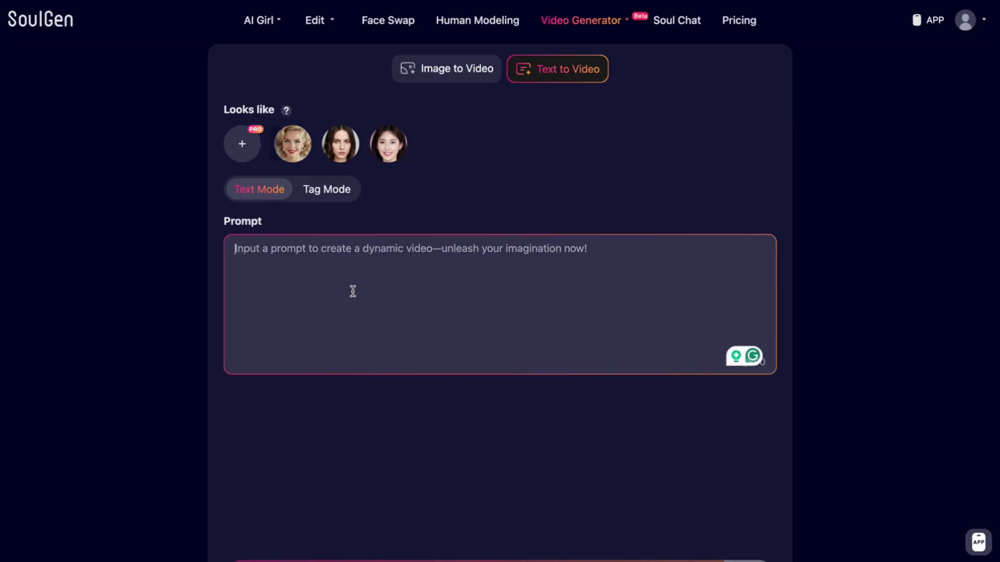
{"action": "left_click", "coordinate": [652, 72]}
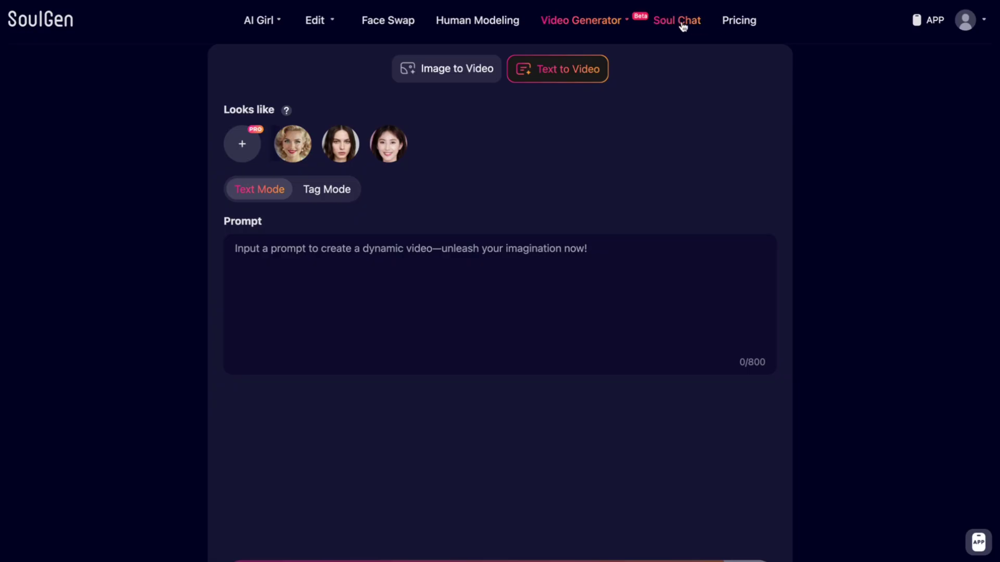
Step: Open My Creations from the account menu and open the shopping-outfit image set
{"action": "mouse_move", "coordinate": [965, 29]}
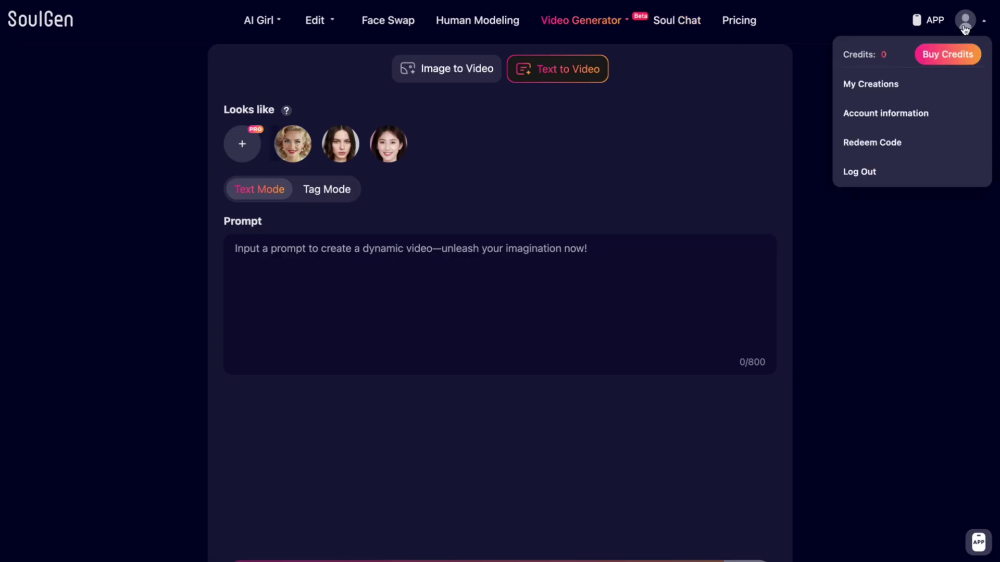
{"action": "left_click", "coordinate": [892, 85]}
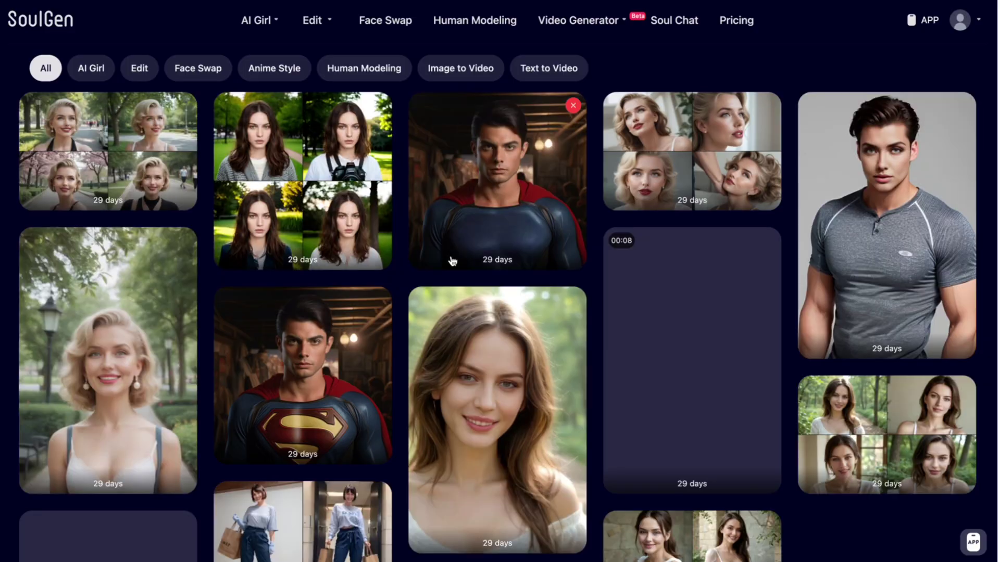
{"action": "scroll", "coordinate": [393, 254], "scroll_direction": "down", "scroll_amount": 4}
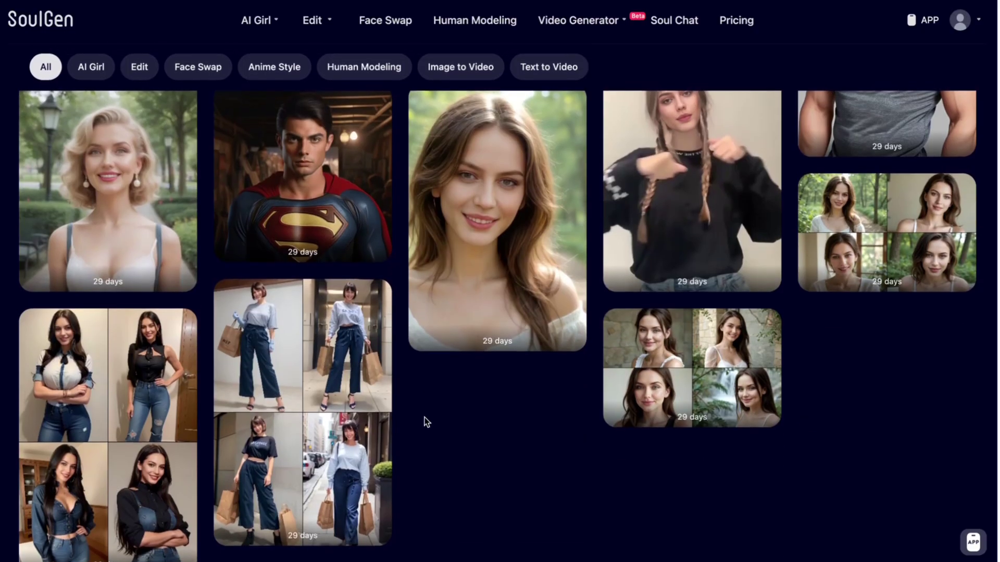
{"action": "left_click", "coordinate": [327, 450]}
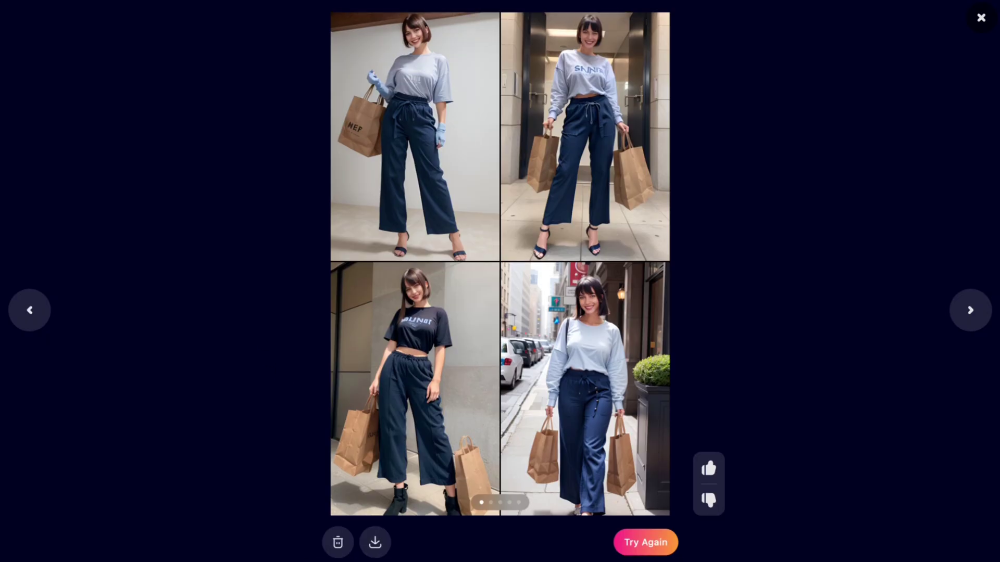
Step: Step through the shopping photos to the fifth one, then close the viewer
{"action": "mouse_move", "coordinate": [648, 284]}
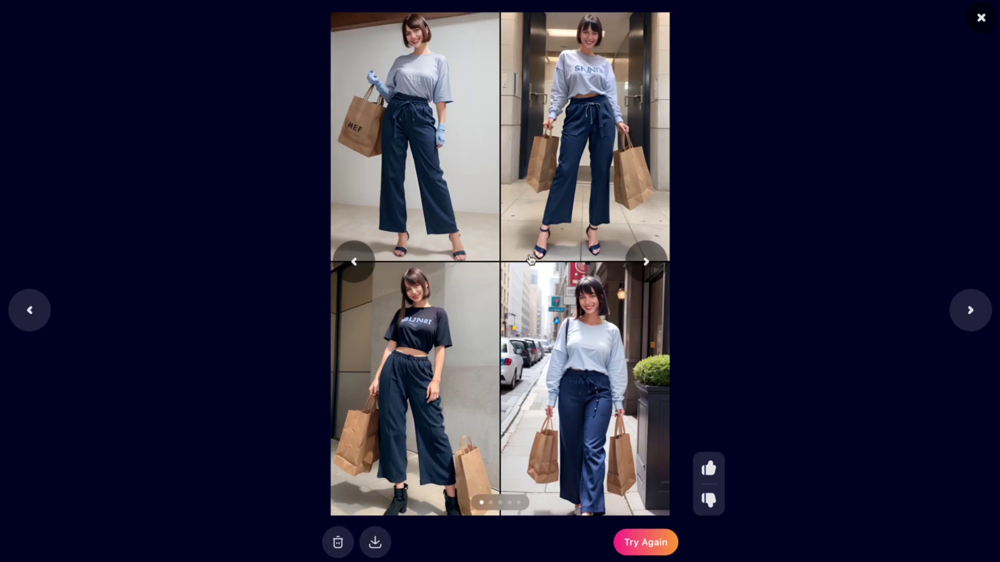
{"action": "left_click", "coordinate": [646, 262]}
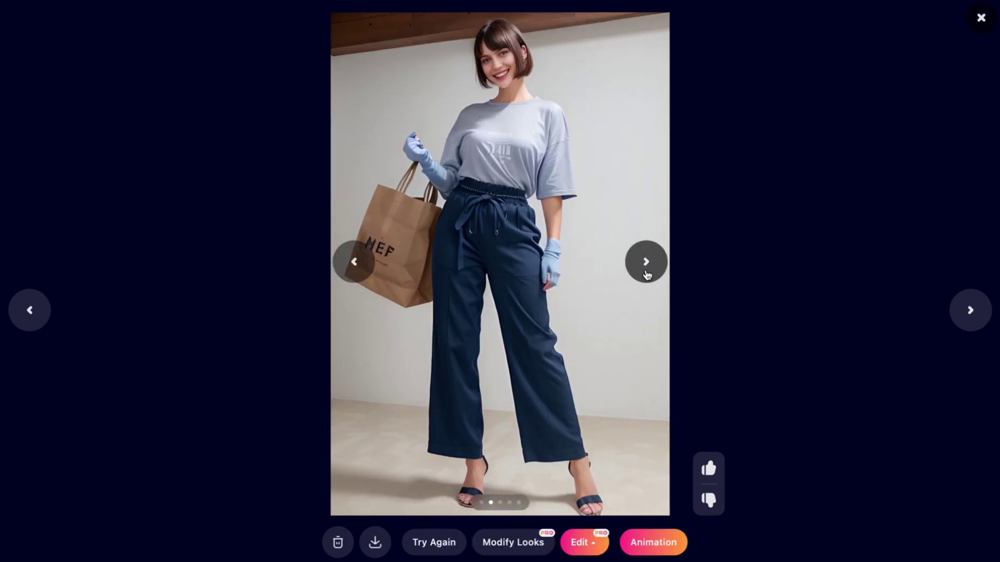
{"action": "left_click", "coordinate": [646, 272]}
{"action": "left_click", "coordinate": [647, 272]}
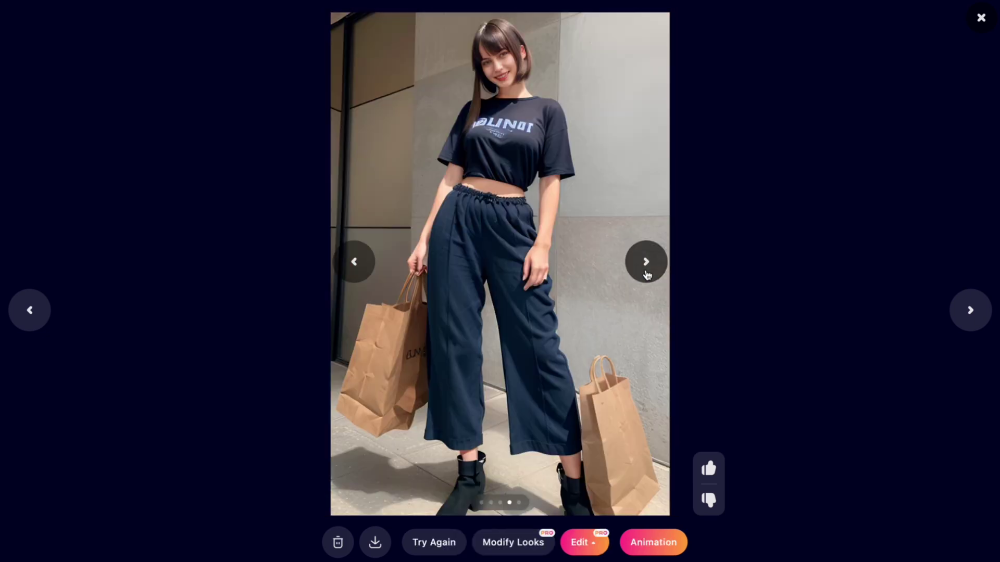
{"action": "left_click", "coordinate": [647, 272]}
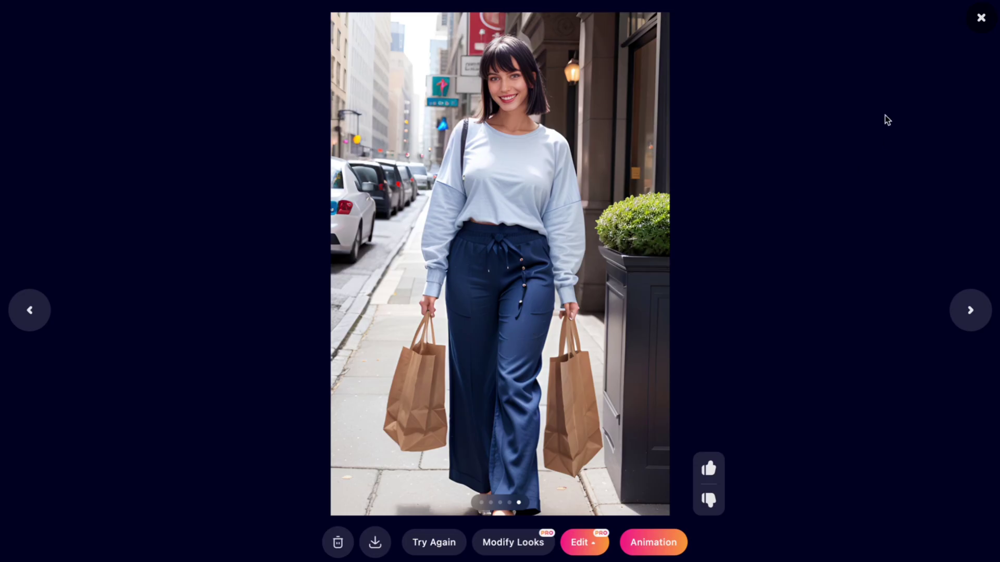
{"action": "left_click", "coordinate": [980, 18]}
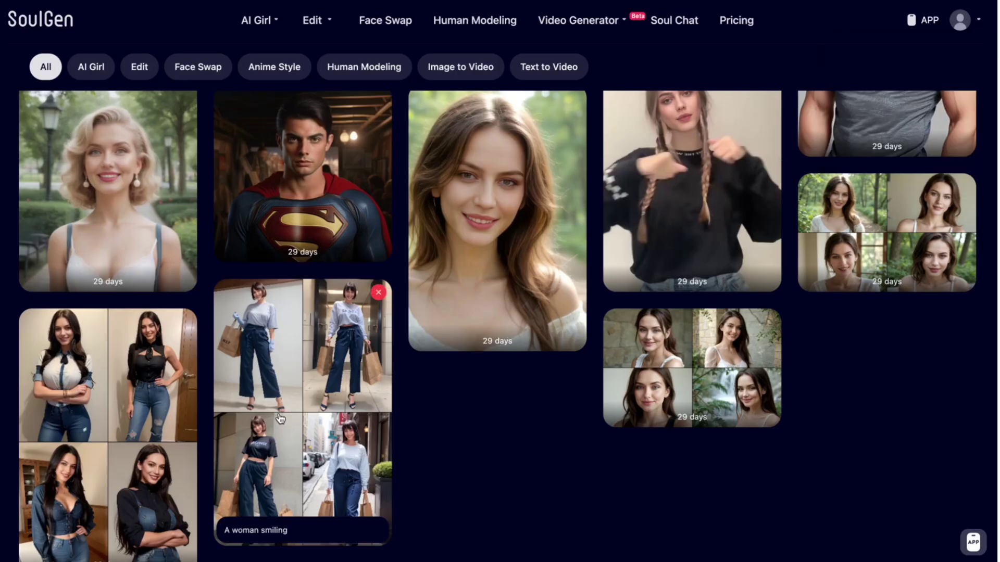
{"action": "left_click", "coordinate": [120, 487]}
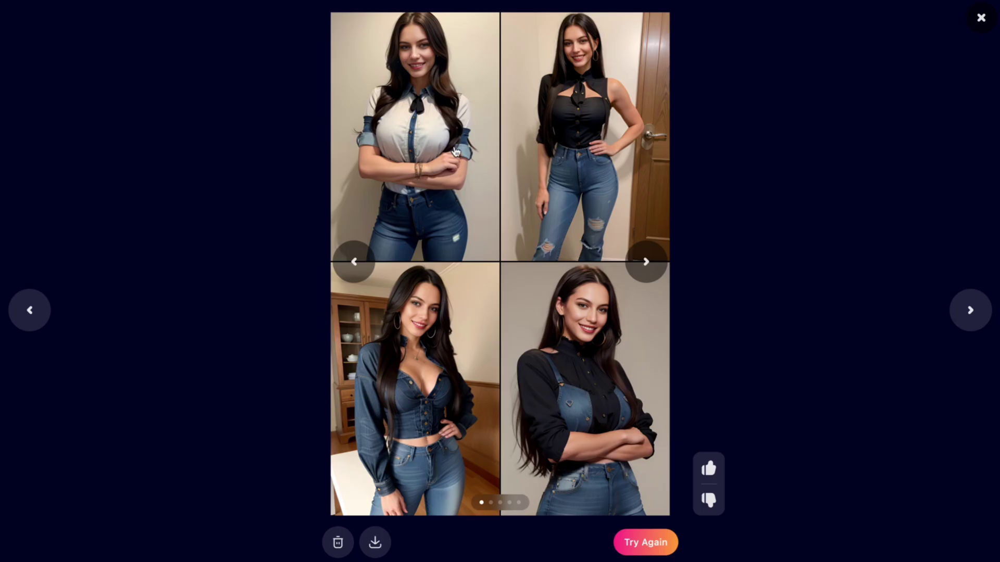
{"action": "left_click", "coordinate": [646, 262]}
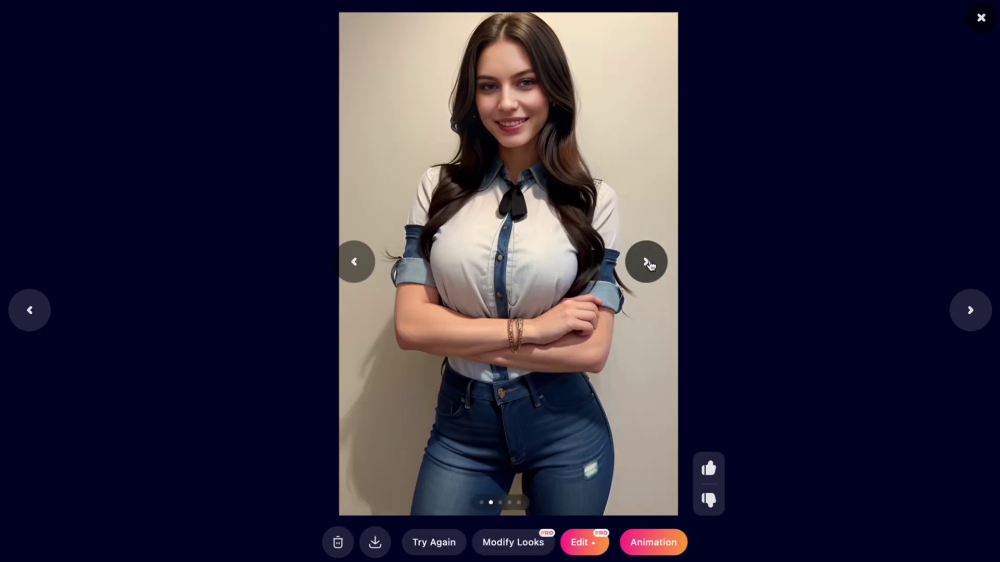
{"action": "left_click", "coordinate": [646, 261]}
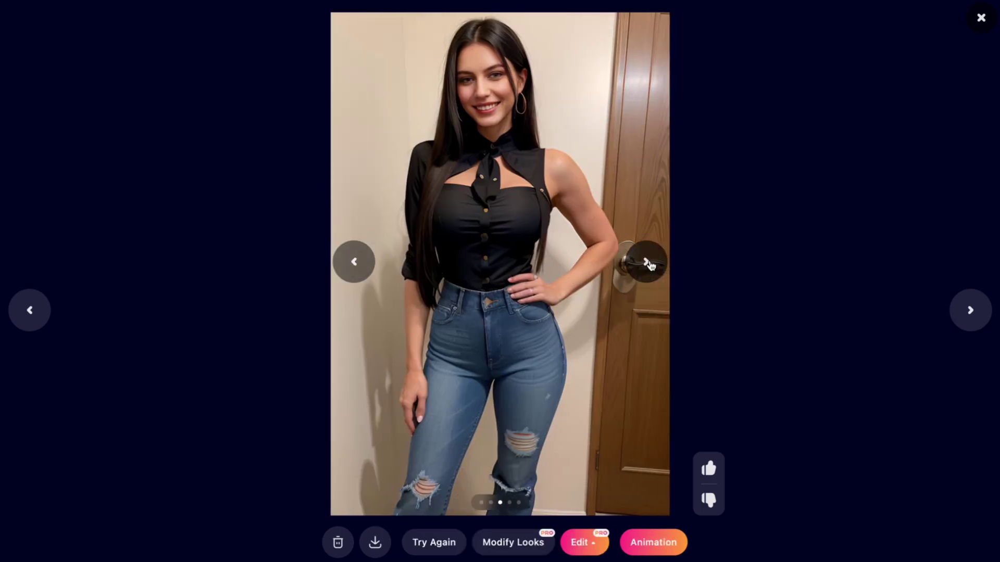
{"action": "left_click", "coordinate": [648, 263]}
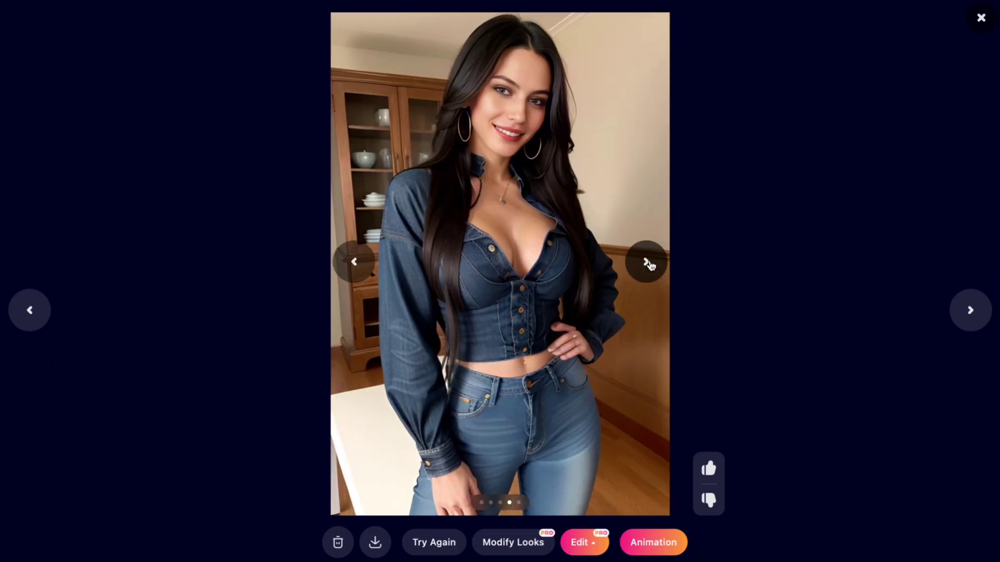
{"action": "left_click", "coordinate": [648, 262]}
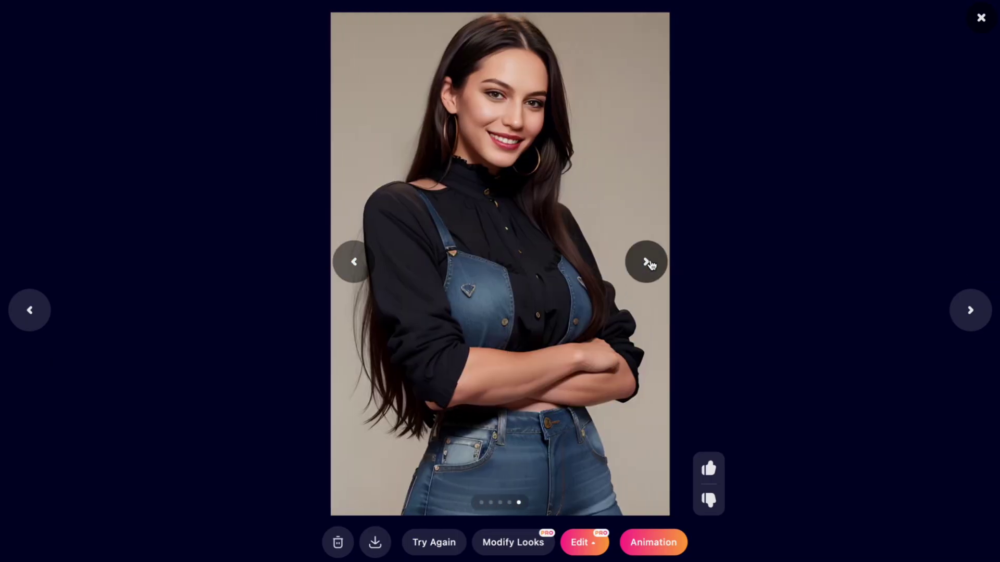
{"action": "left_click", "coordinate": [365, 267]}
{"action": "left_click", "coordinate": [366, 268]}
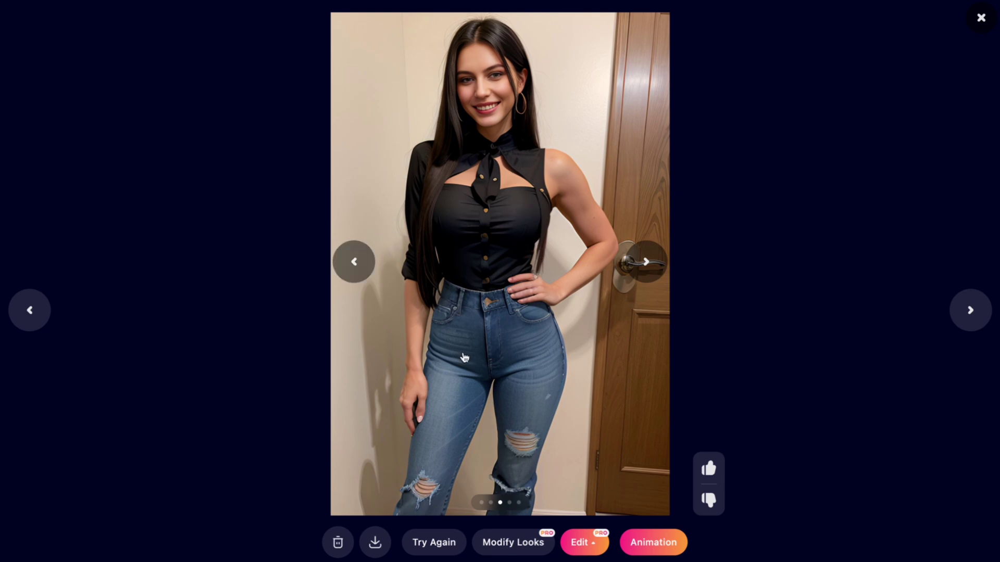
{"action": "left_click", "coordinate": [364, 266]}
{"action": "left_click", "coordinate": [365, 266]}
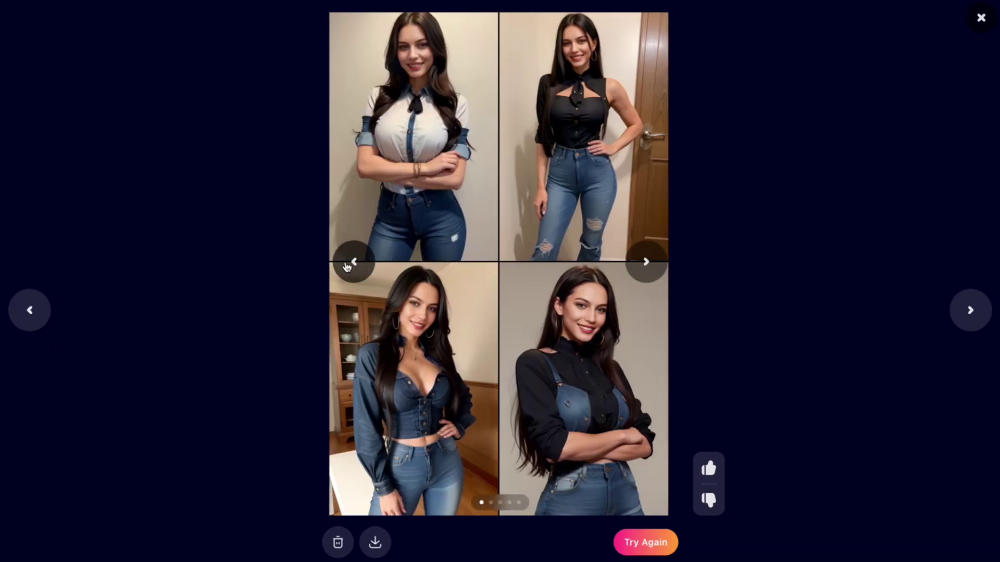
{"action": "left_click", "coordinate": [981, 17]}
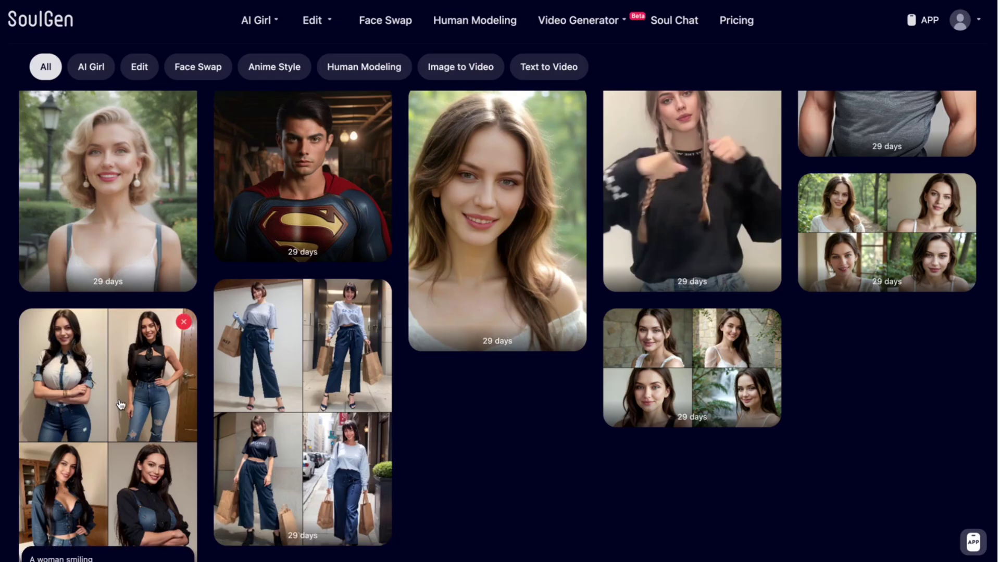